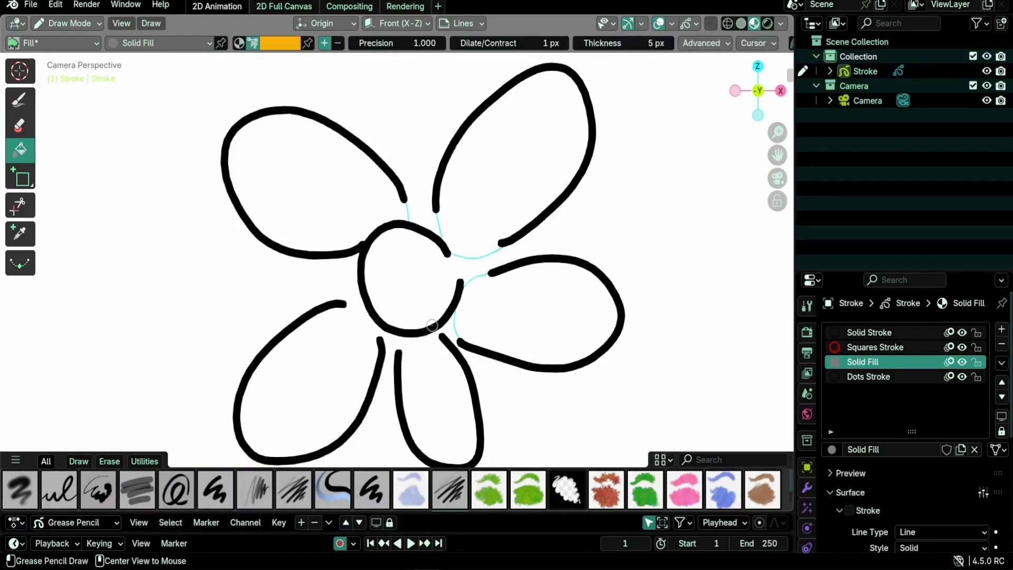
Step: Close the lower petal gaps with fill guides and fill the flower centre pale yellow
alt+drag(402, 327, 349, 305)
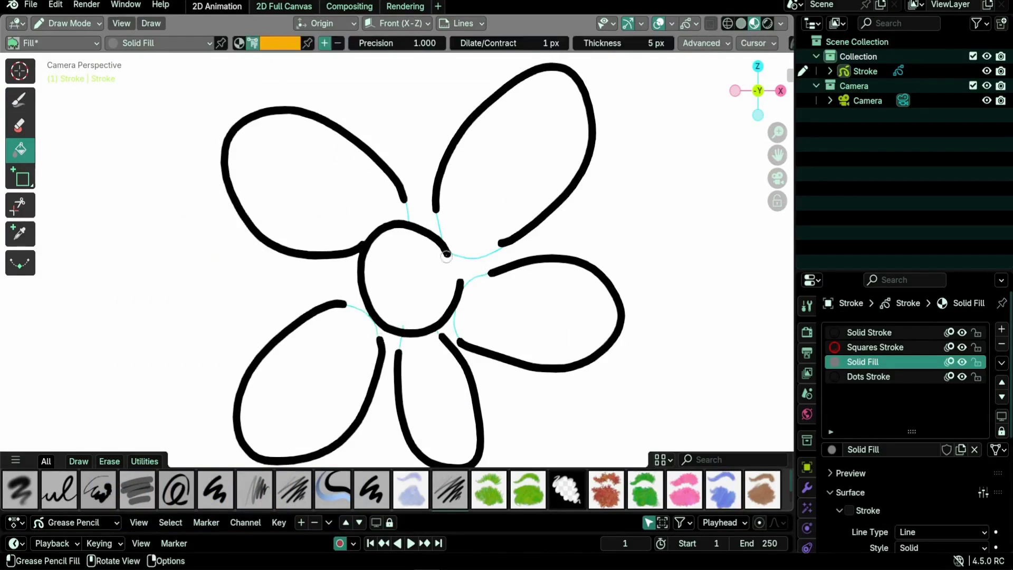
click(356, 298)
click(279, 42)
click(217, 291)
click(420, 278)
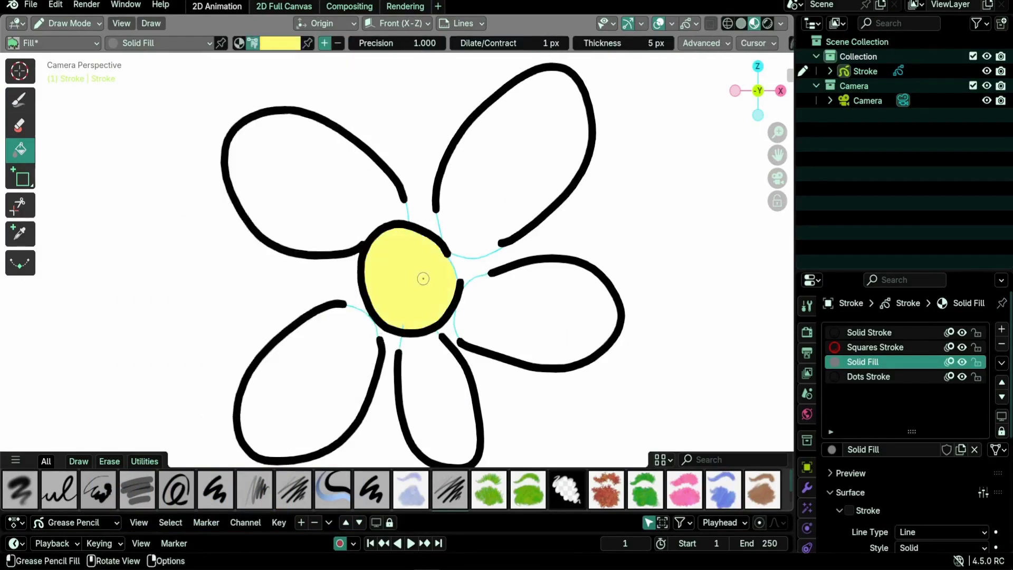
Step: Fill the upper petal orange, the right petal yellow and the bottom petal lime green
click(291, 47)
click(303, 267)
click(515, 153)
click(280, 43)
click(231, 290)
click(538, 312)
click(279, 43)
click(245, 349)
click(431, 391)
Step: Fill the lower-left petal cyan and the upper-left petal pink
click(279, 43)
click(317, 380)
click(280, 42)
click(271, 291)
click(380, 153)
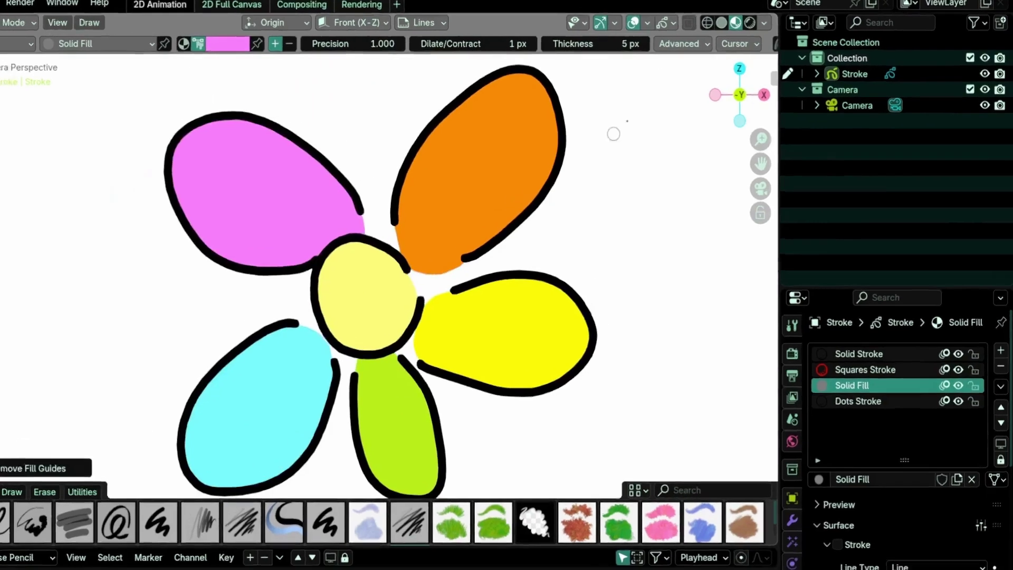
Step: Turn off Auto-Remove Fill Guides in the Advanced fill settings
click(686, 44)
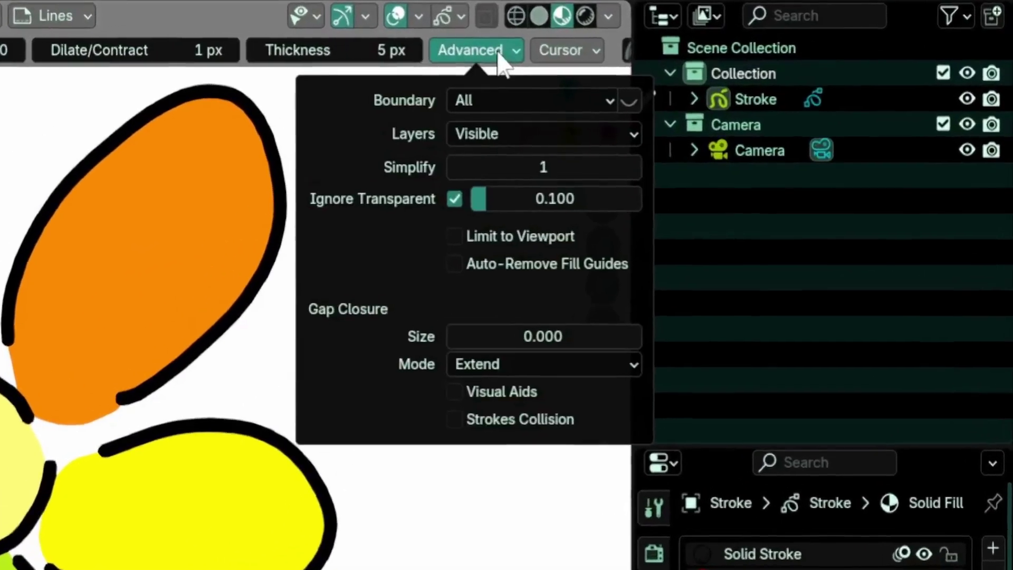
click(454, 267)
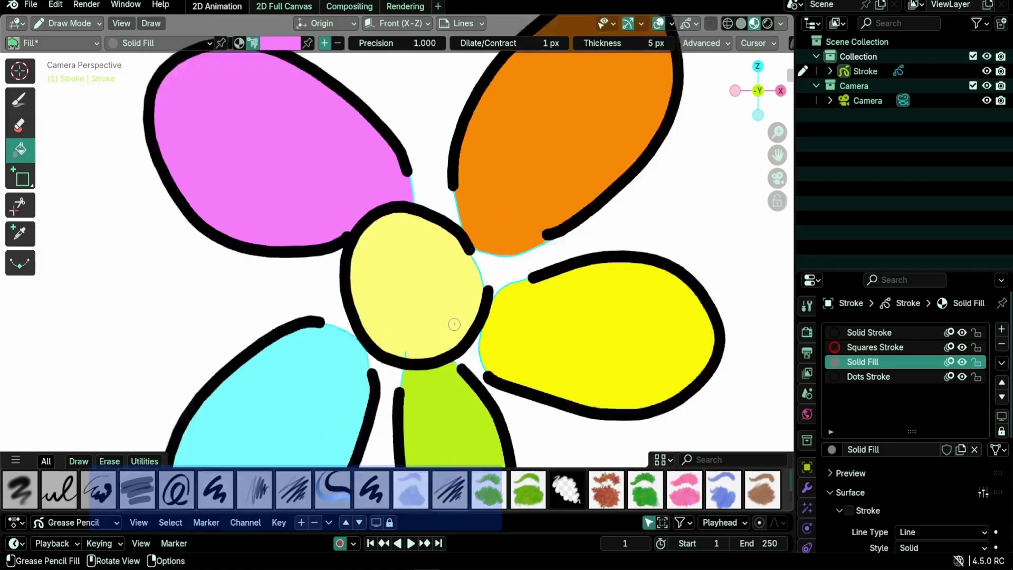
scroll(42, 541, up, 4)
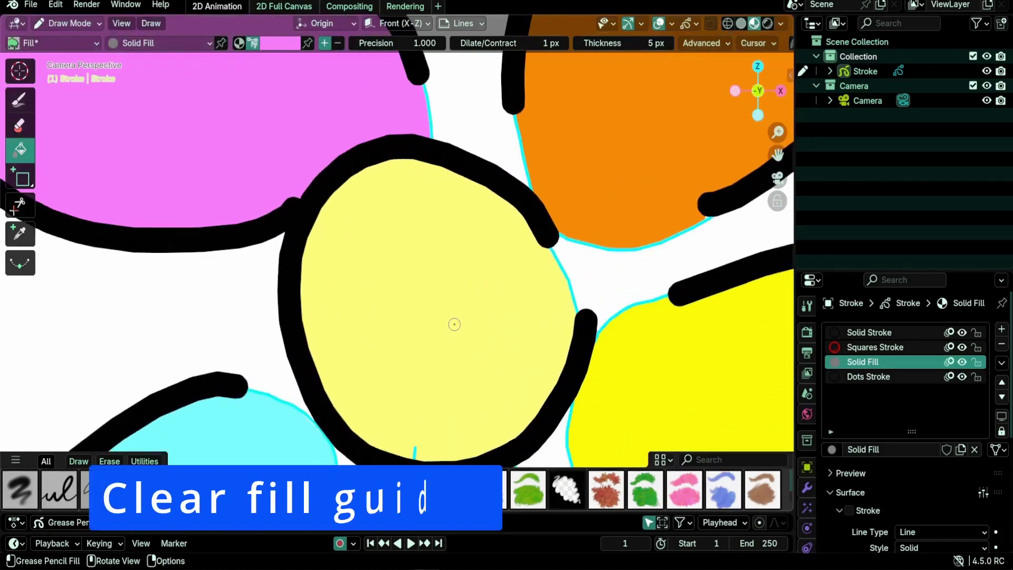
Step: Remove all fill guide strokes with Draw > Clean Up > Remove Fill Guides
click(148, 24)
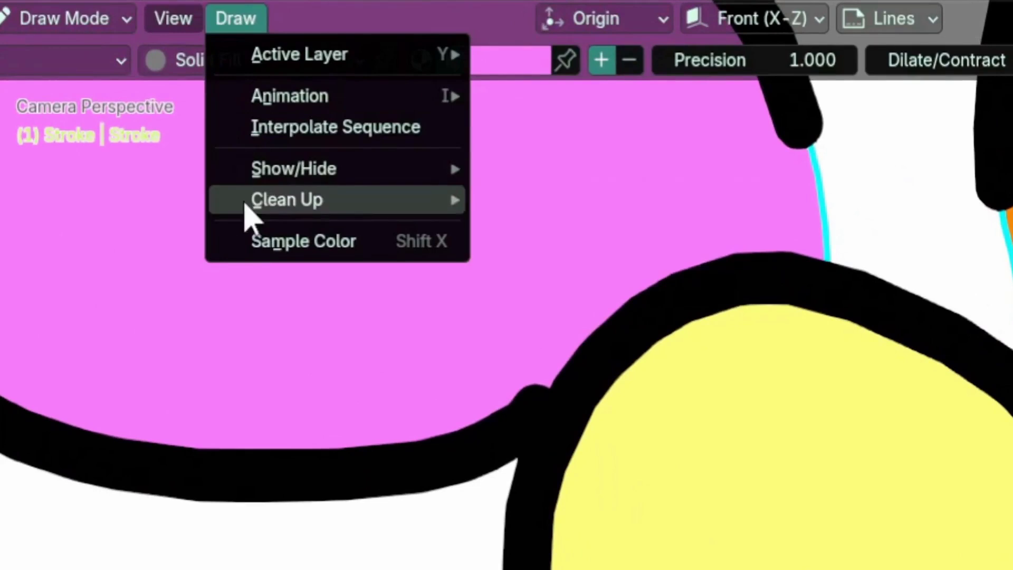
mouse_move(333, 208)
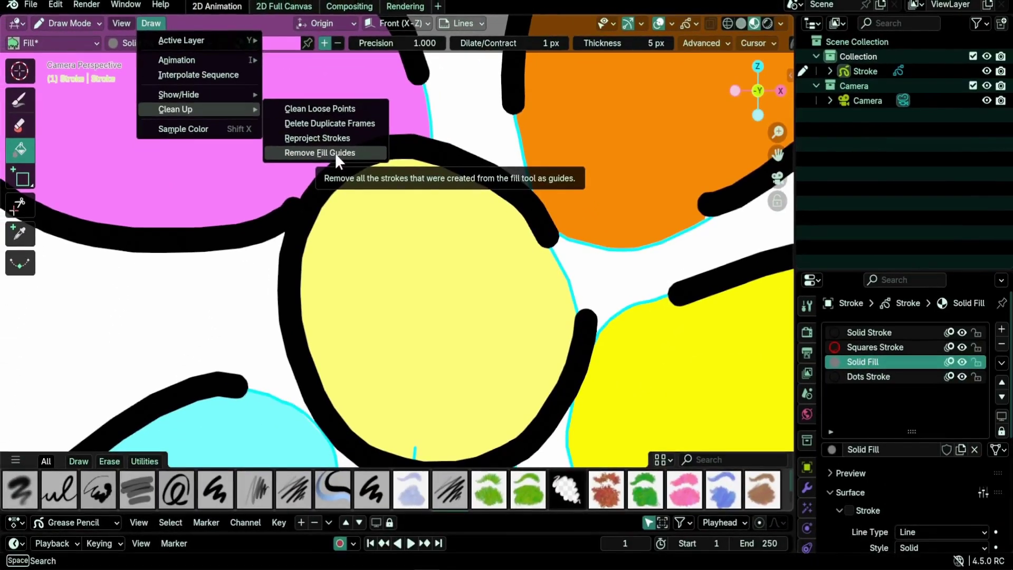
click(334, 153)
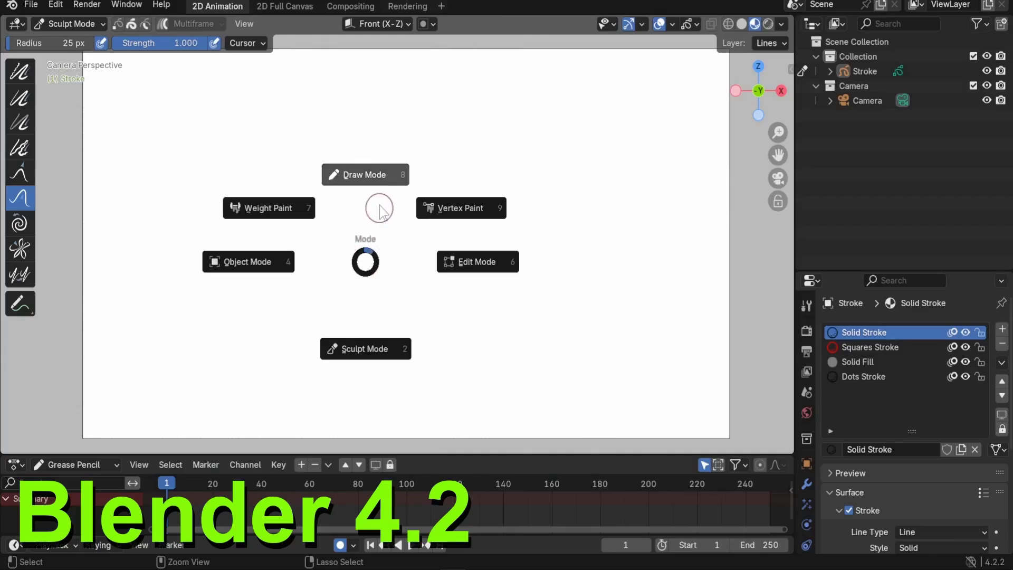
Step: In Blender 4.2 Edit Mode, bring up Grease Pencil > Clean Up for comparison
click(478, 261)
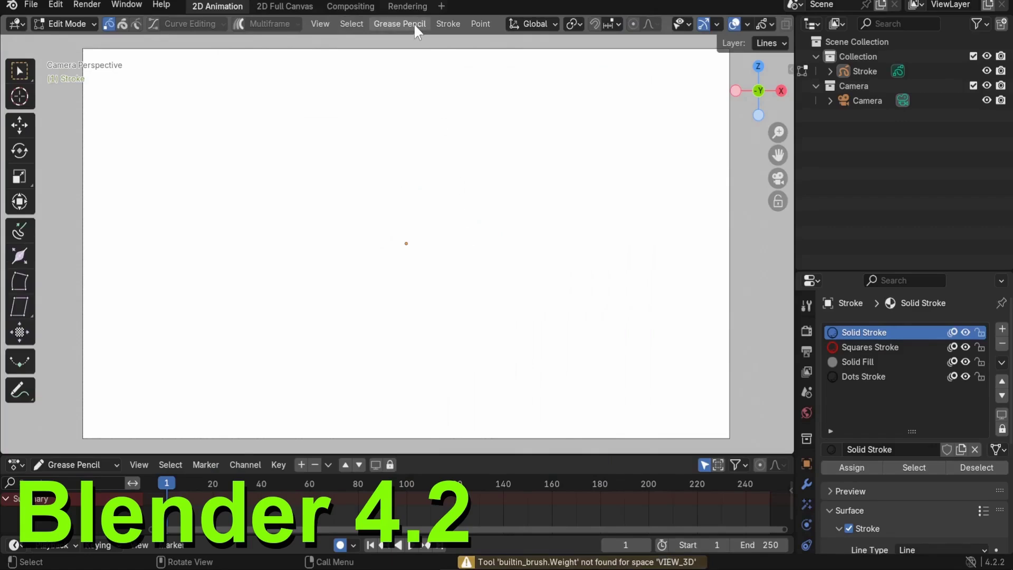
click(414, 23)
mouse_move(422, 270)
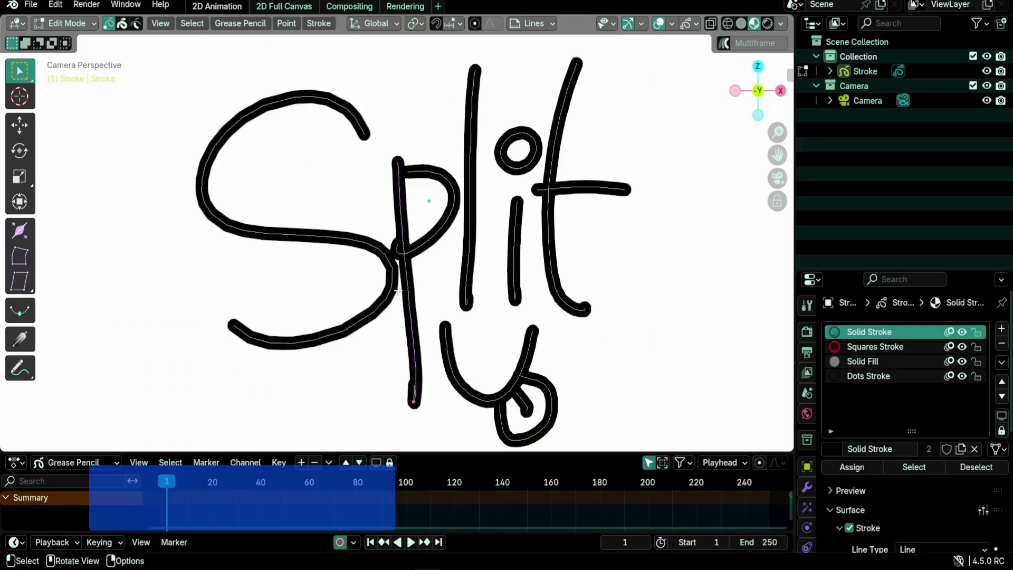
Step: Box-select the top arc of the S in Split and split it into a separate stroke
scroll(475, 334, up, 5)
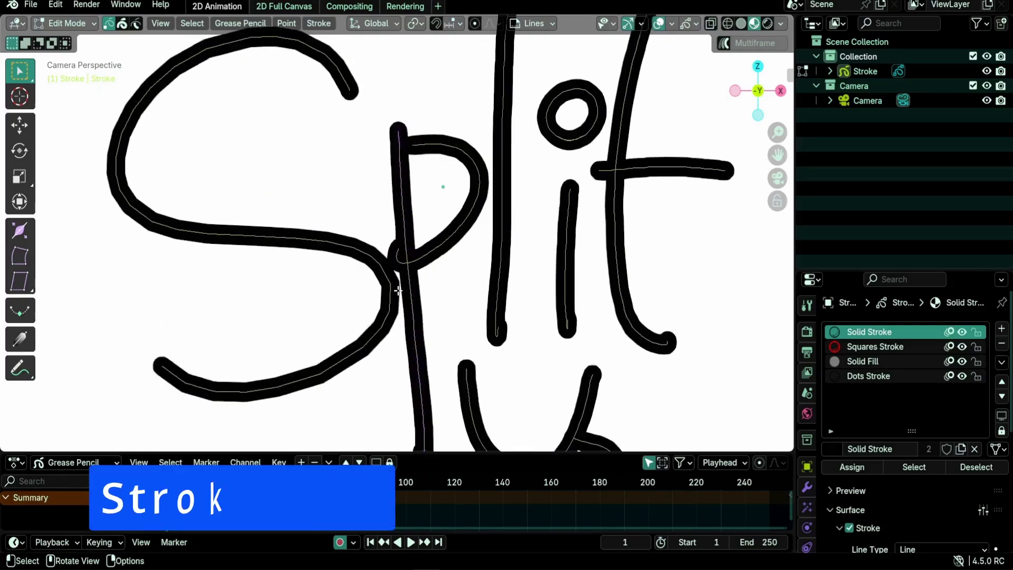
shift+middle_drag(475, 334, 502, 370)
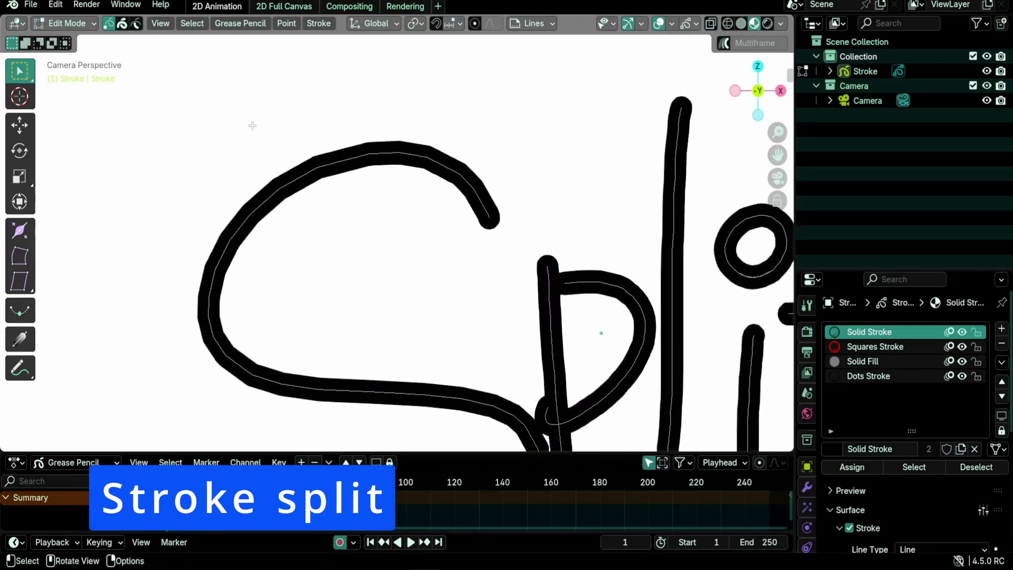
mouse_move(233, 95)
mouse_down()
mouse_move(325, 232)
mouse_move(440, 270)
mouse_up()
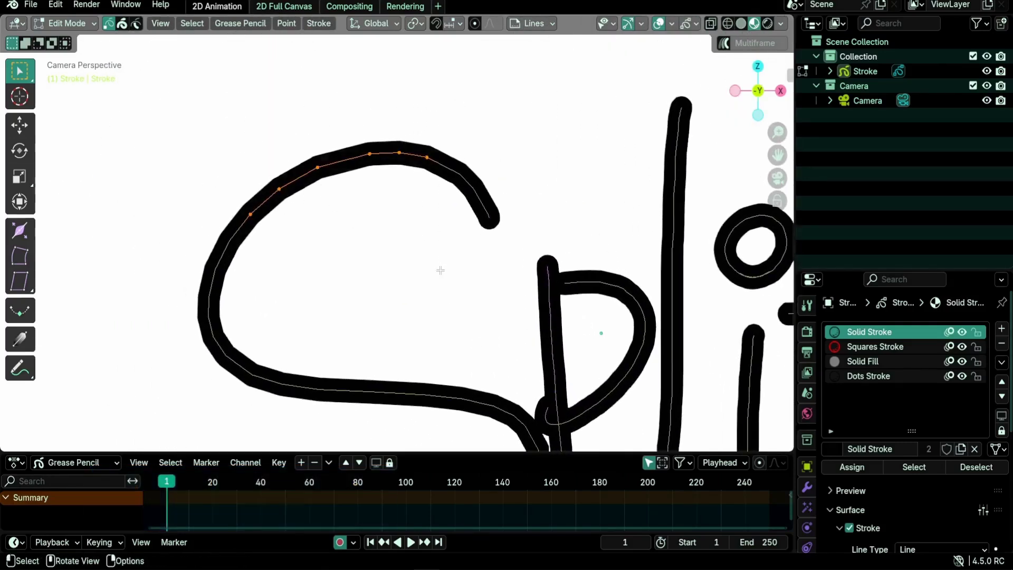
click(246, 25)
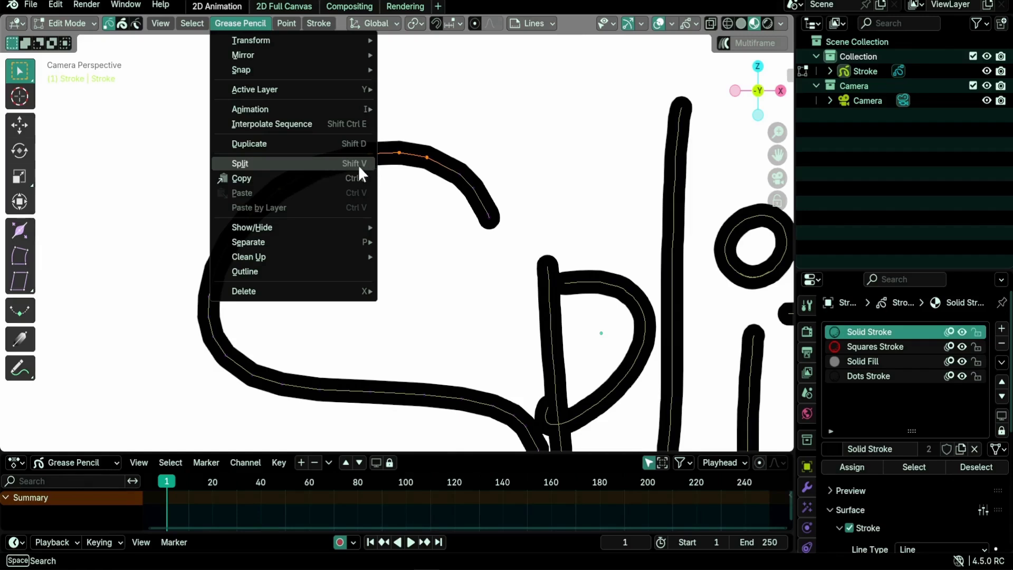
click(313, 167)
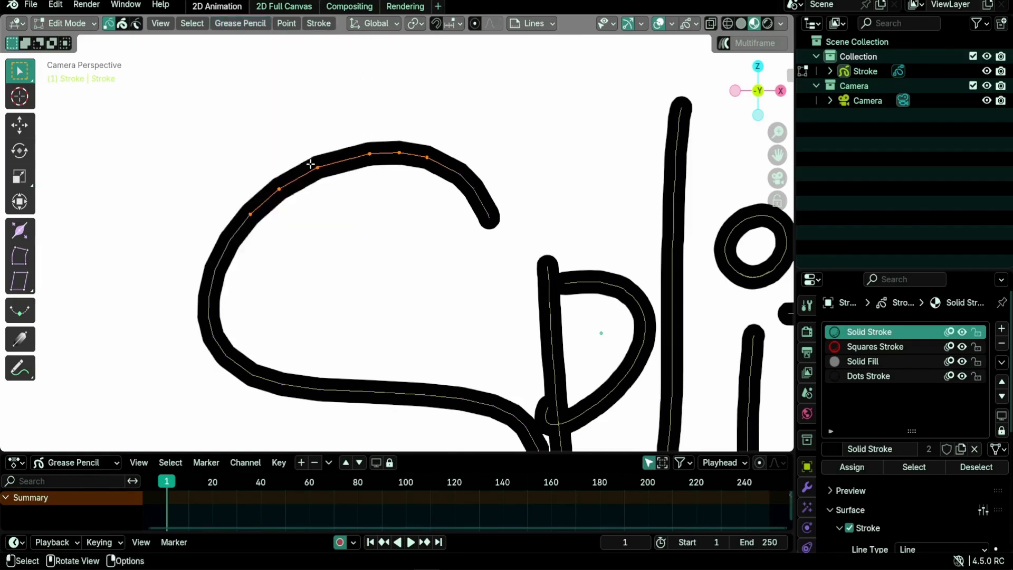
Step: Move the split-off arc aside, then draw a cursive u with a long tail
key(g)
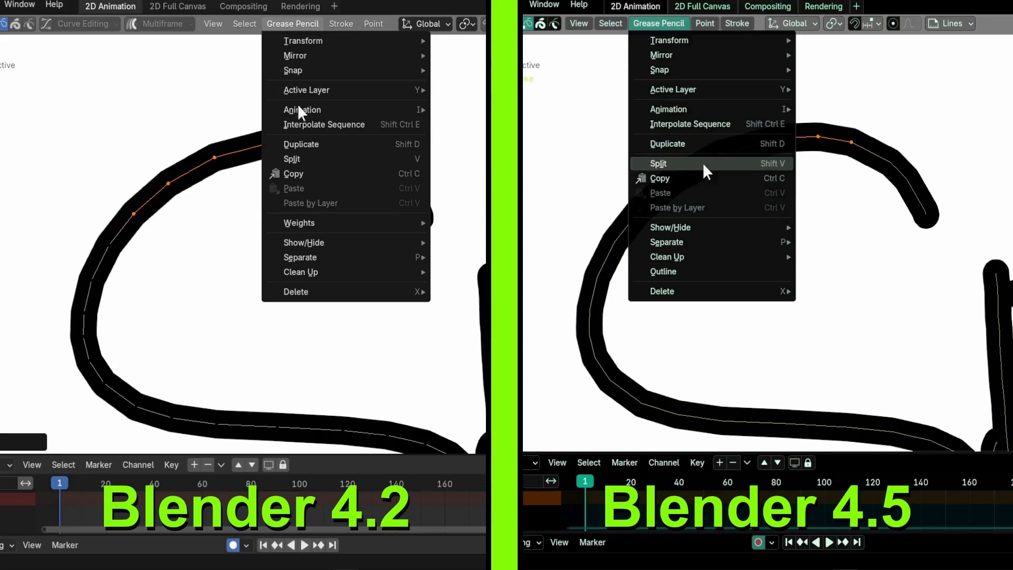
click(310, 159)
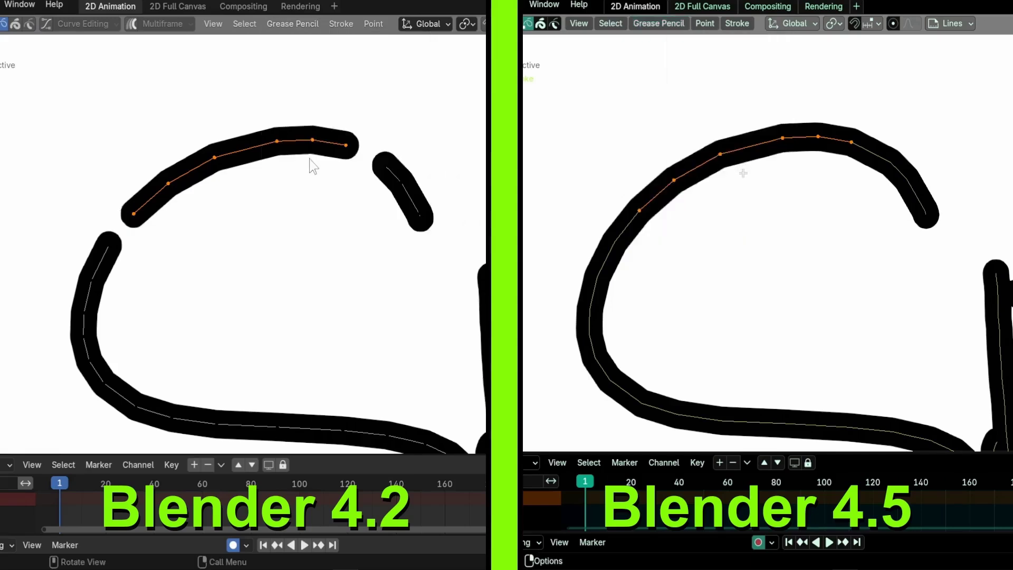
key(g)
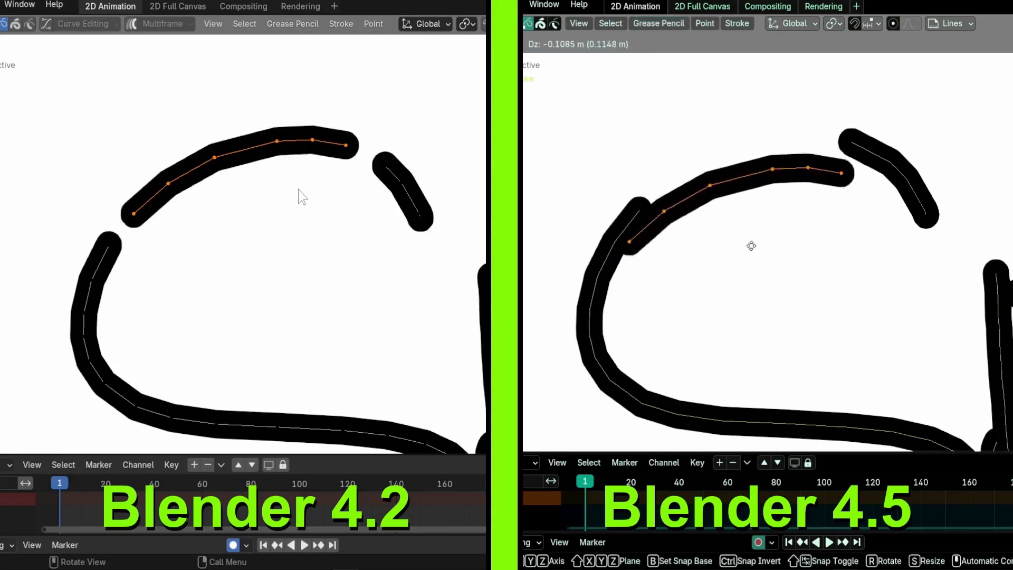
click(778, 229)
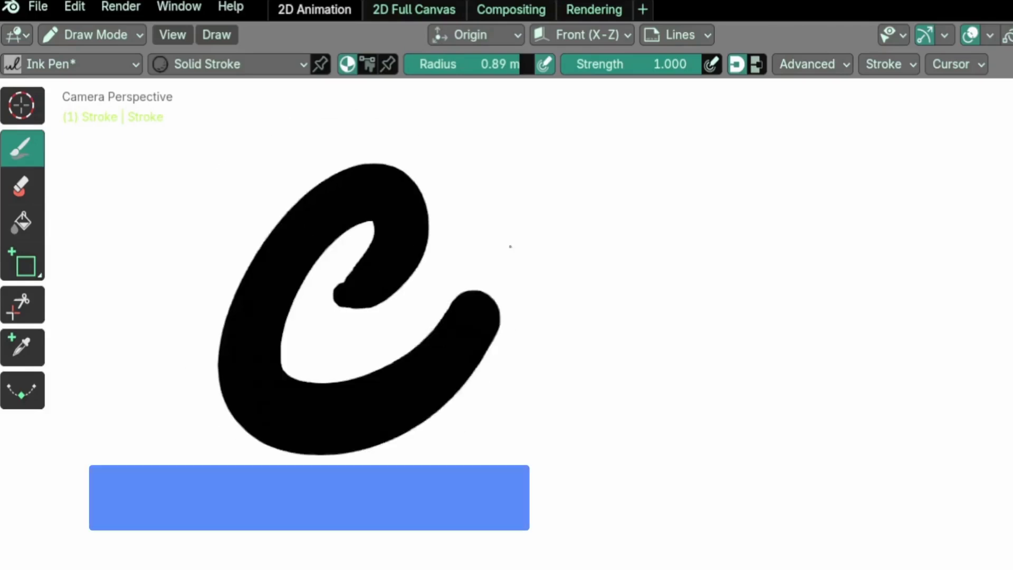
mouse_move(510, 247)
mouse_down()
mouse_move(622, 364)
mouse_move(839, 288)
mouse_up()
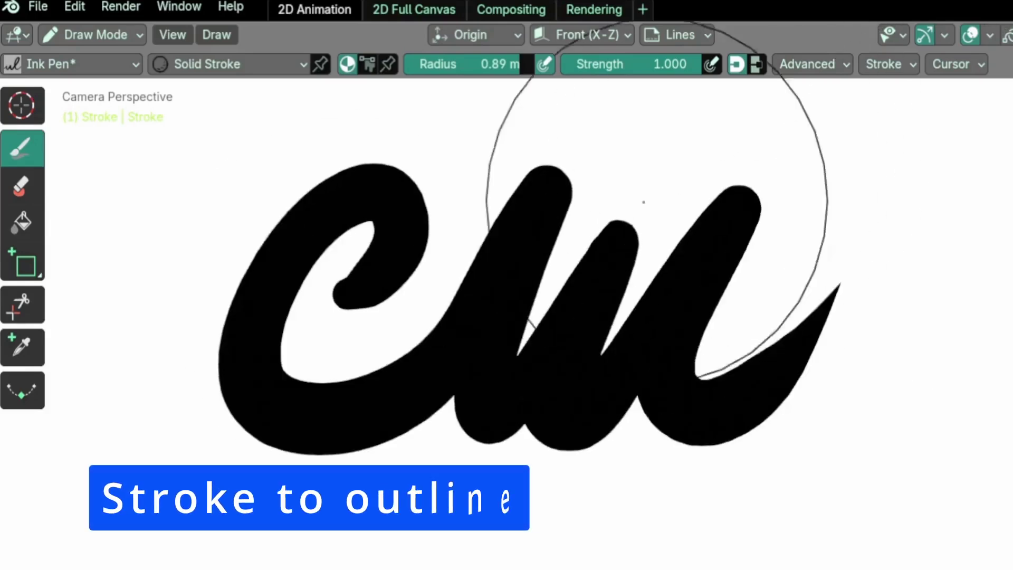
Step: In Edit Mode, select all lettering points and convert the strokes with Stroke > Outline
key(ctrl+Tab)
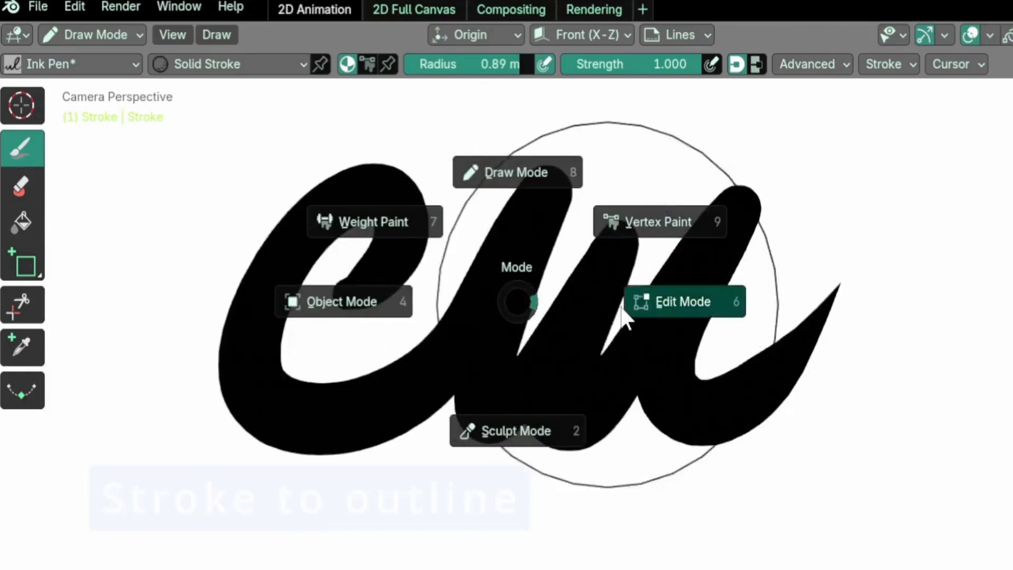
click(686, 312)
key(a)
click(473, 37)
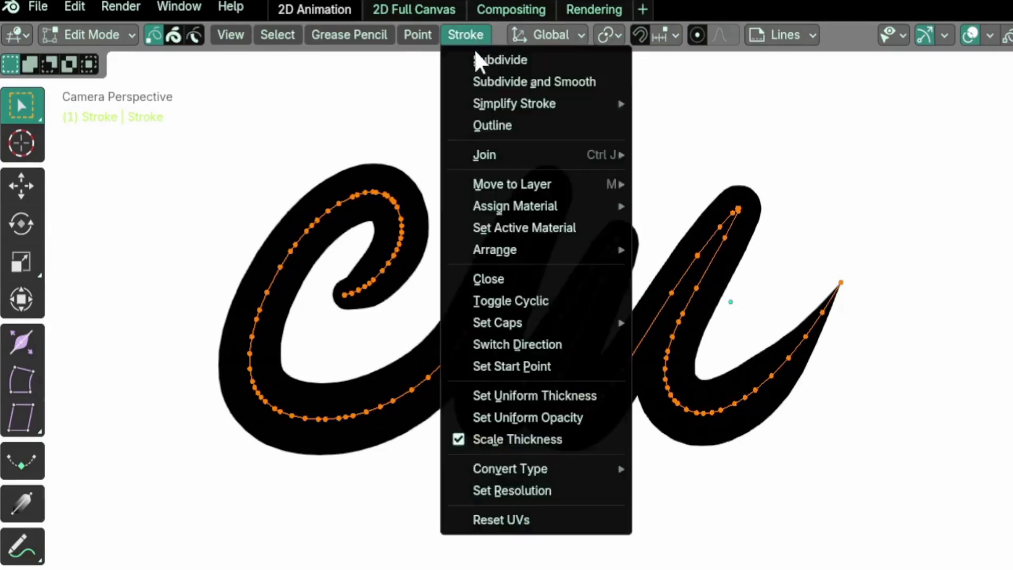
click(537, 129)
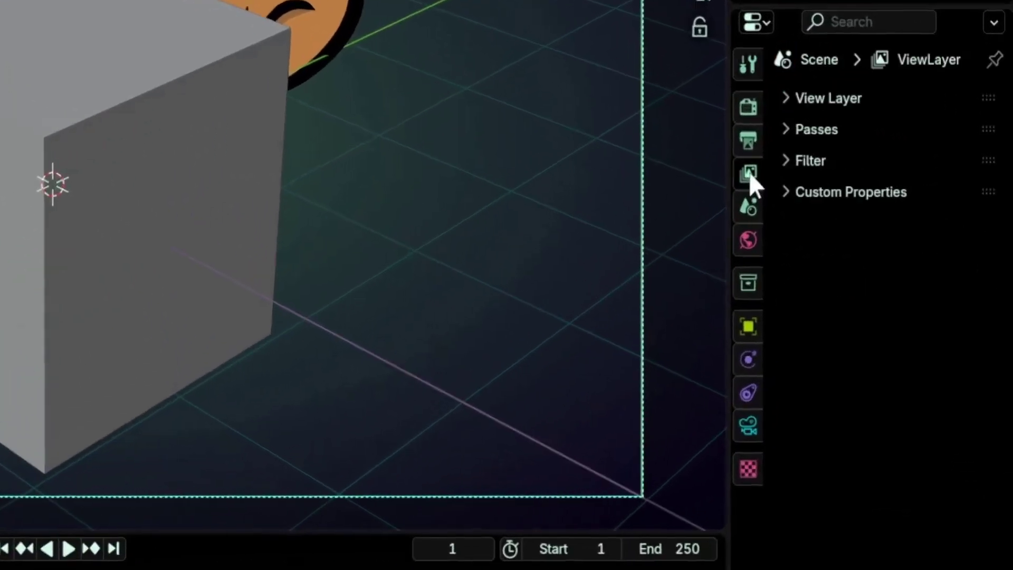
Step: Enable the Grease Pencil data pass and show the GreasePencil pass in the Rendering workspace
click(785, 128)
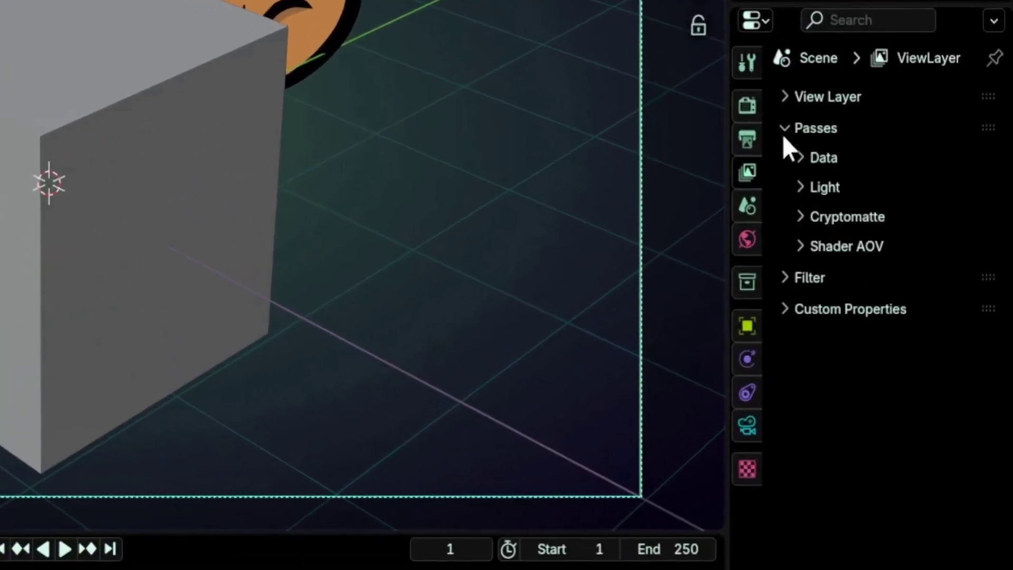
click(801, 158)
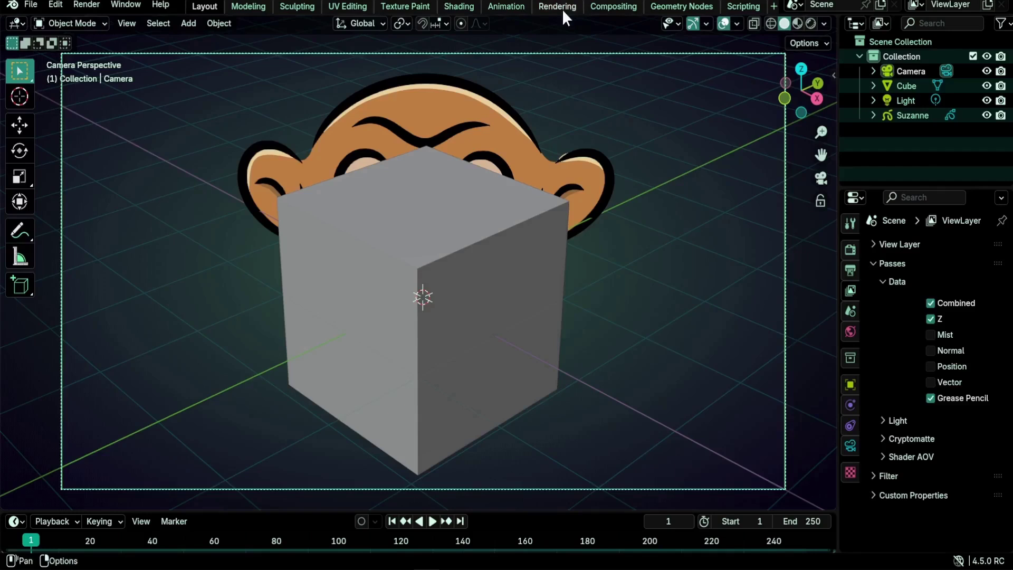
click(563, 10)
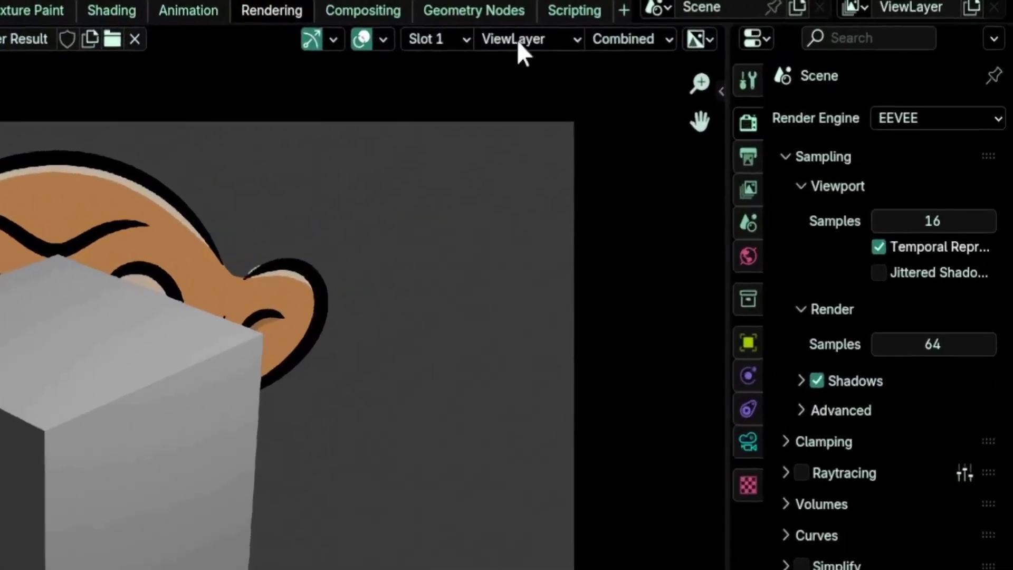
click(710, 23)
click(528, 47)
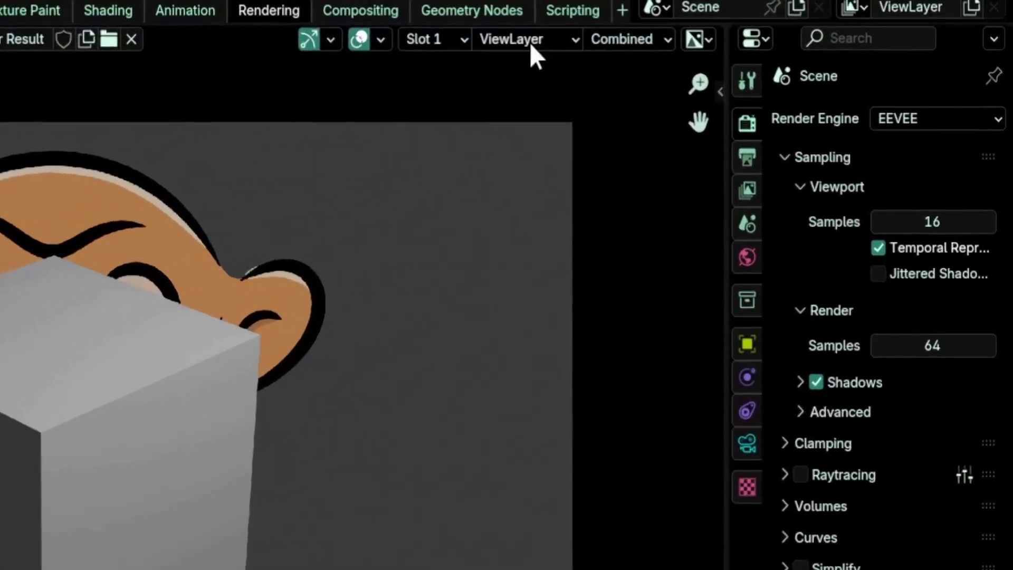
click(653, 41)
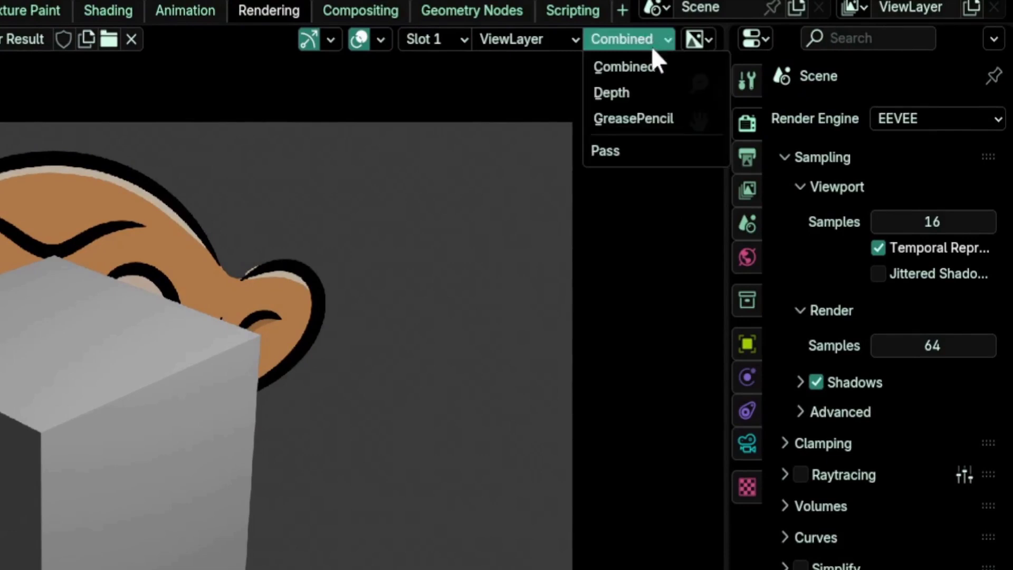
click(658, 120)
scroll(485, 156, up, 2)
scroll(390, 341, up, 3)
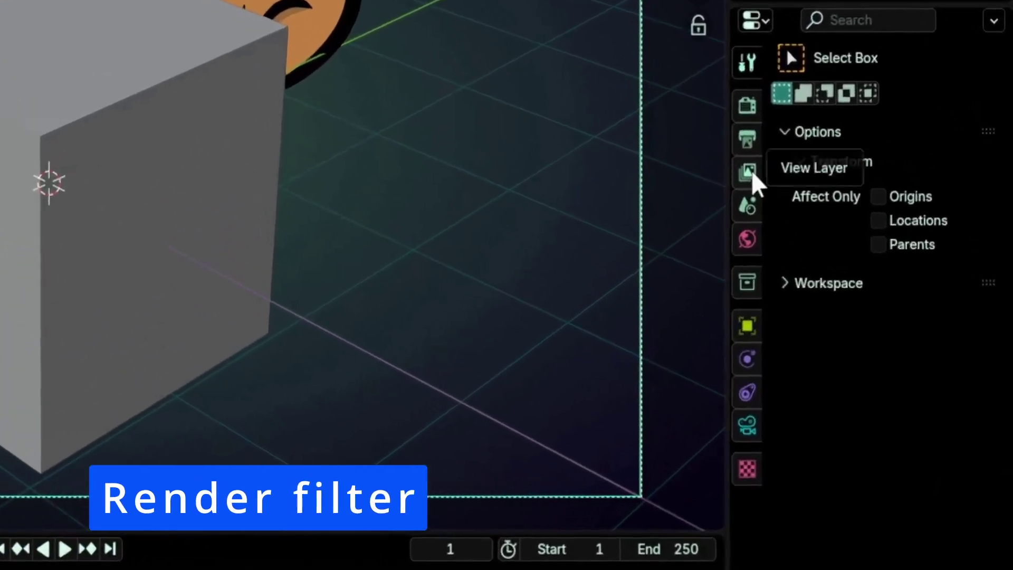
Step: Exclude Grease Pencil in the View Layer filter and render with F12
click(796, 227)
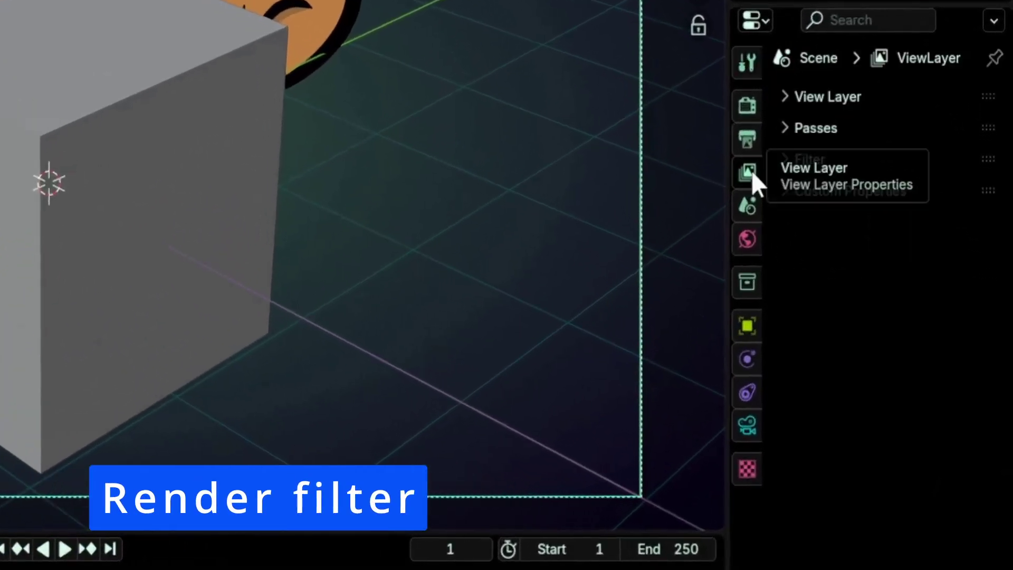
click(798, 159)
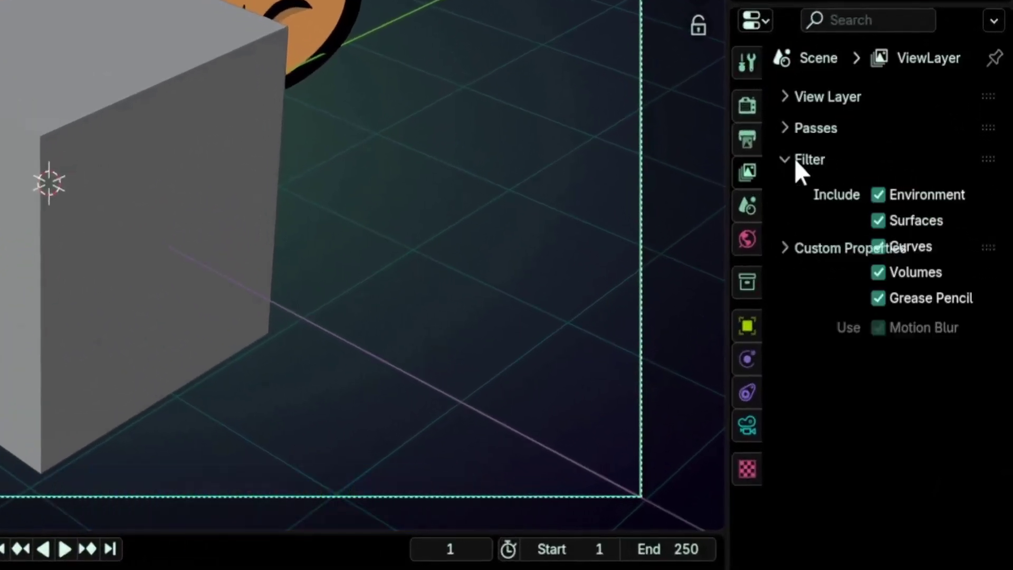
click(877, 297)
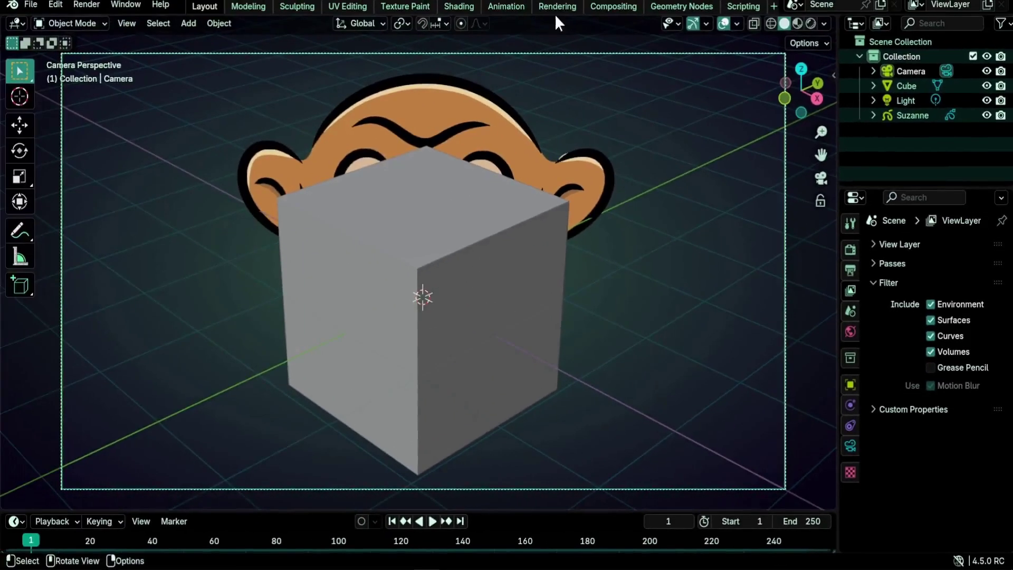
click(556, 6)
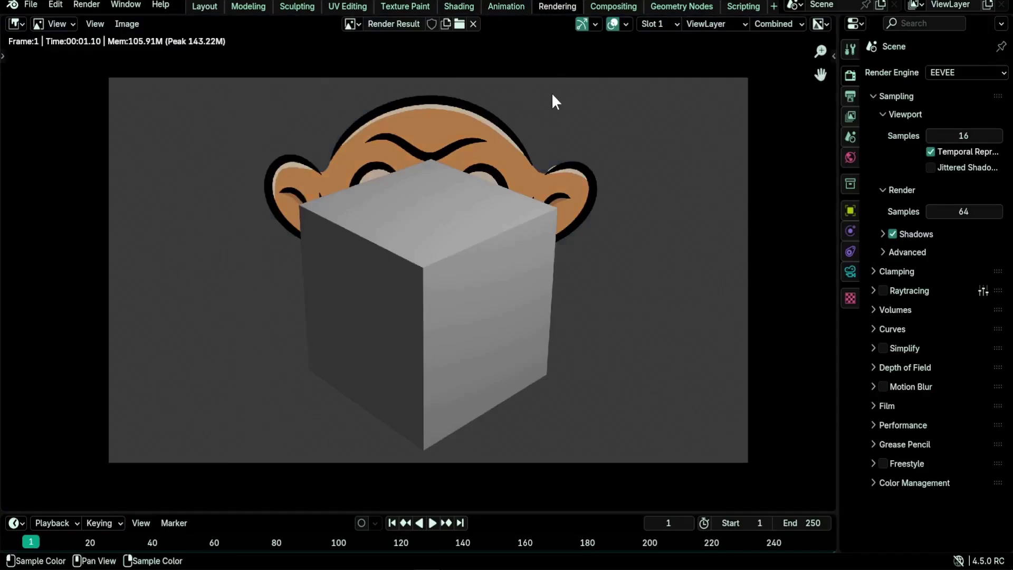
key(F12)
Step: Re-enable the Grease Pencil view layer filter and render the scene again
click(210, 5)
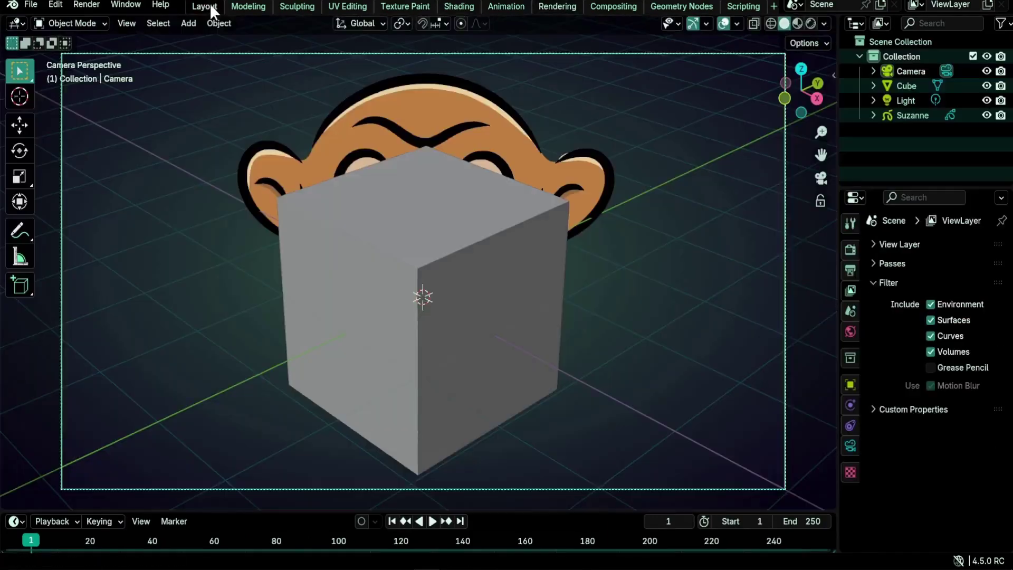
click(931, 368)
click(557, 6)
key(F12)
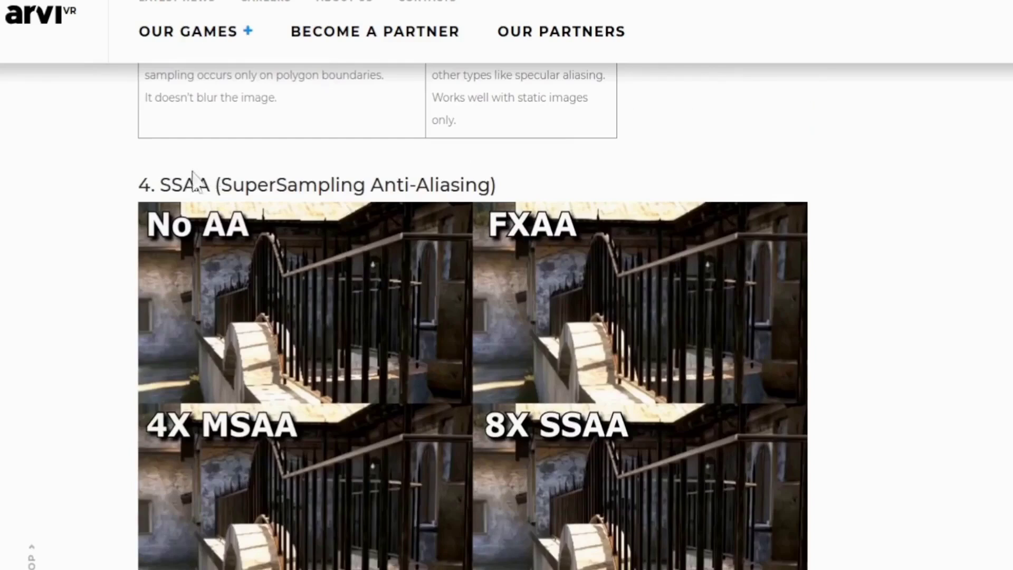
Step: Highlight SuperSampling Anti-Aliasing in the SSAA article and raise the SSAA sample count to 2
double_click(185, 184)
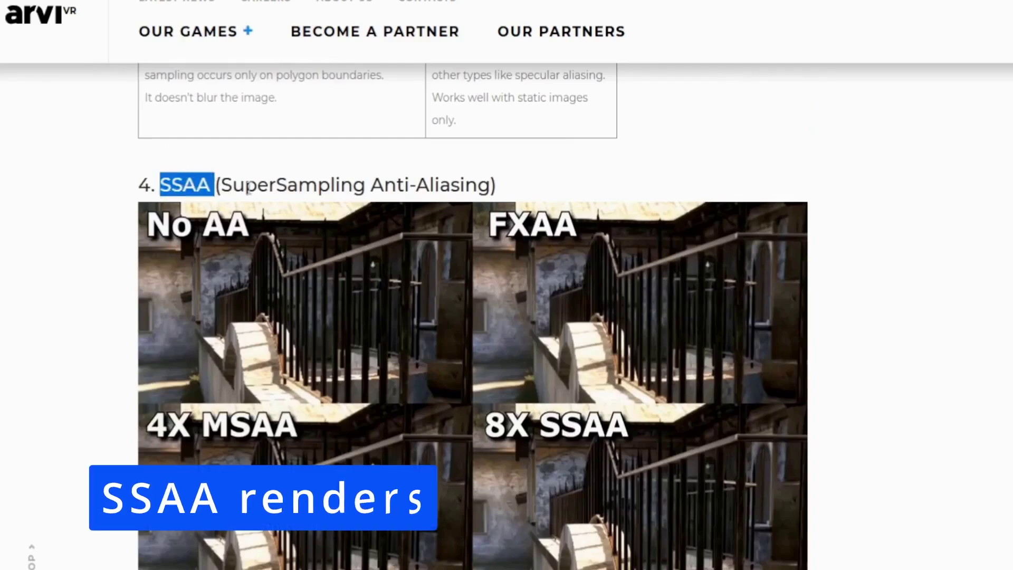
drag(220, 184, 417, 185)
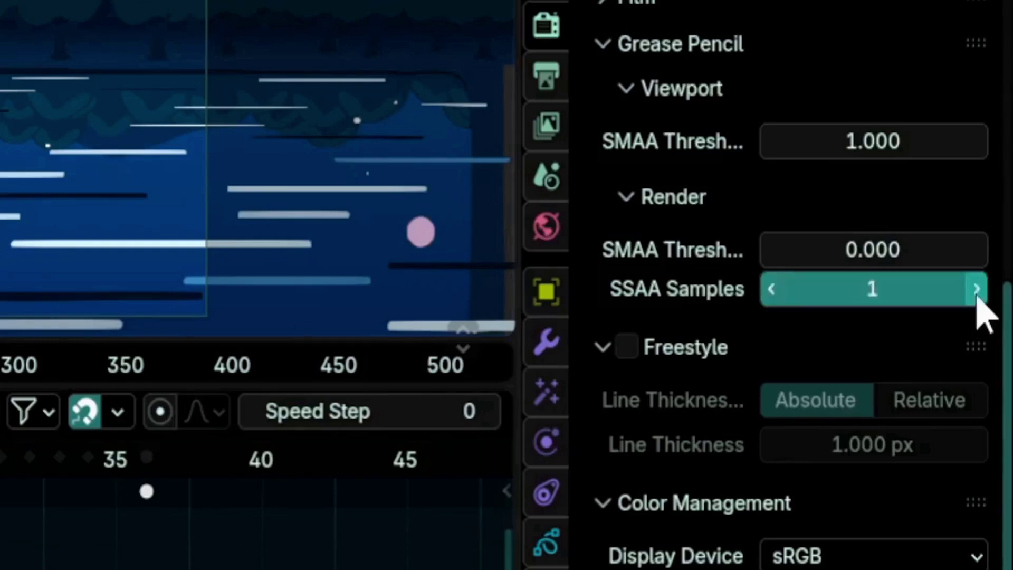
click(977, 296)
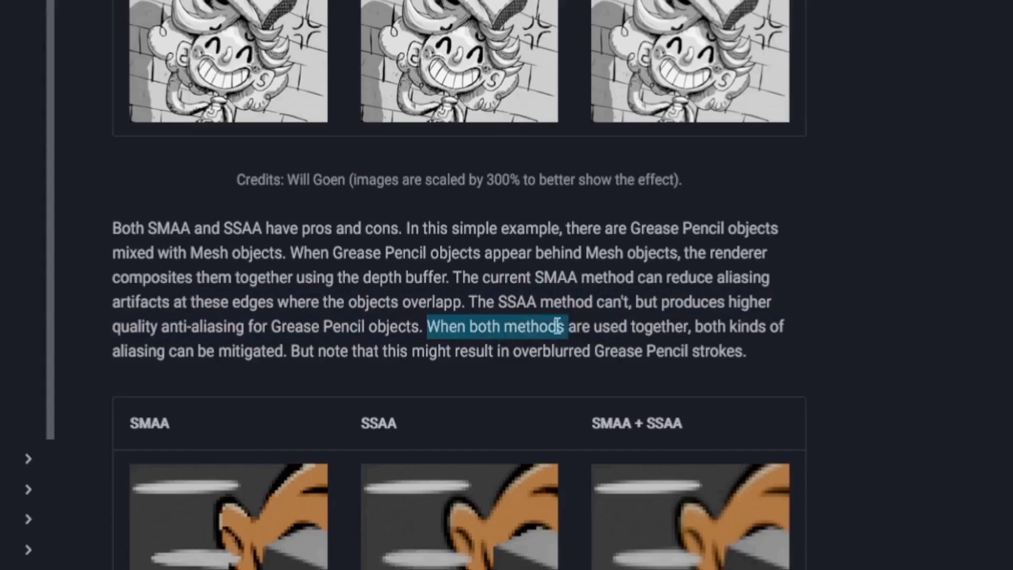
drag(561, 327, 599, 348)
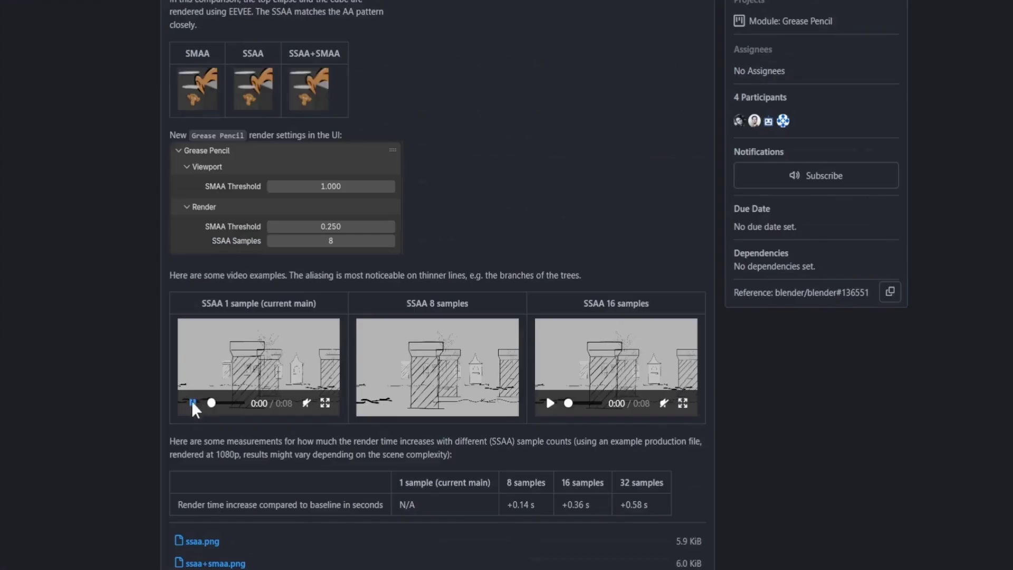
Step: Play the first SSAA video fullscreen and select the Suzanne scene Diff % values
click(192, 401)
click(323, 404)
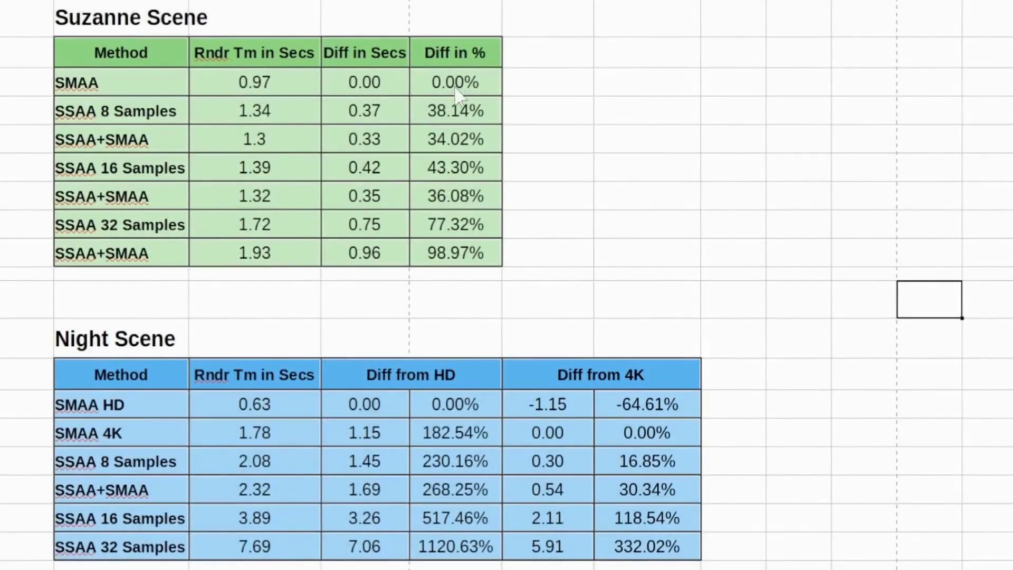
drag(455, 94, 449, 204)
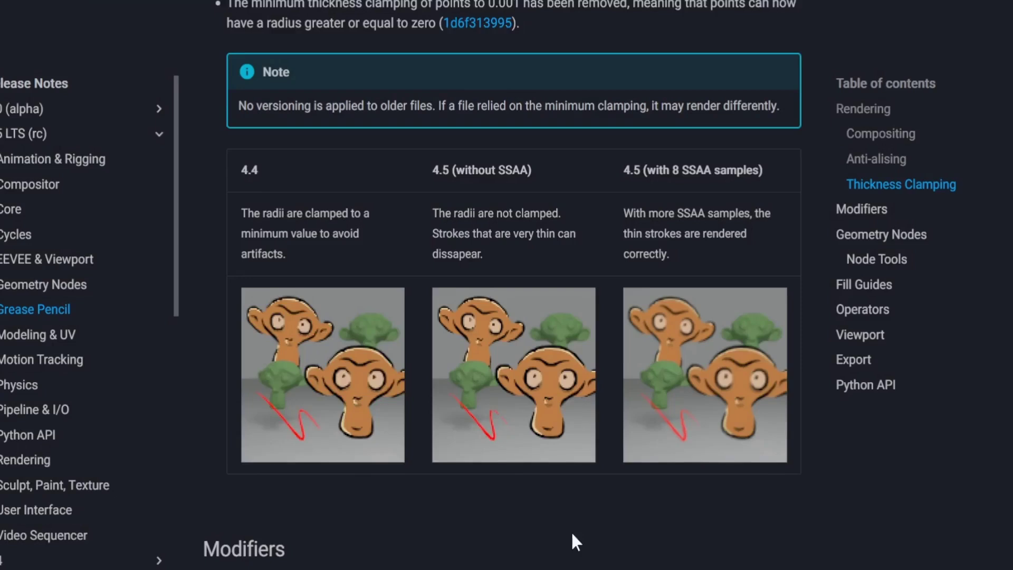
Step: Select 'Thickness' in the Thickness Clamping heading and enlarge the 4.4 comparison image
scroll(569, 526, up, 1)
double_click(236, 150)
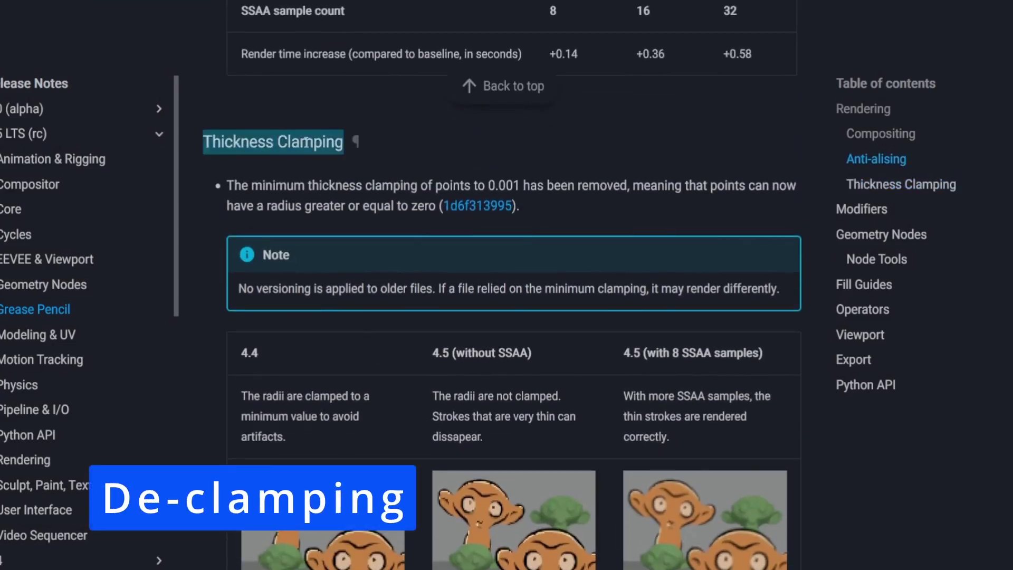
scroll(638, 317, down, 5)
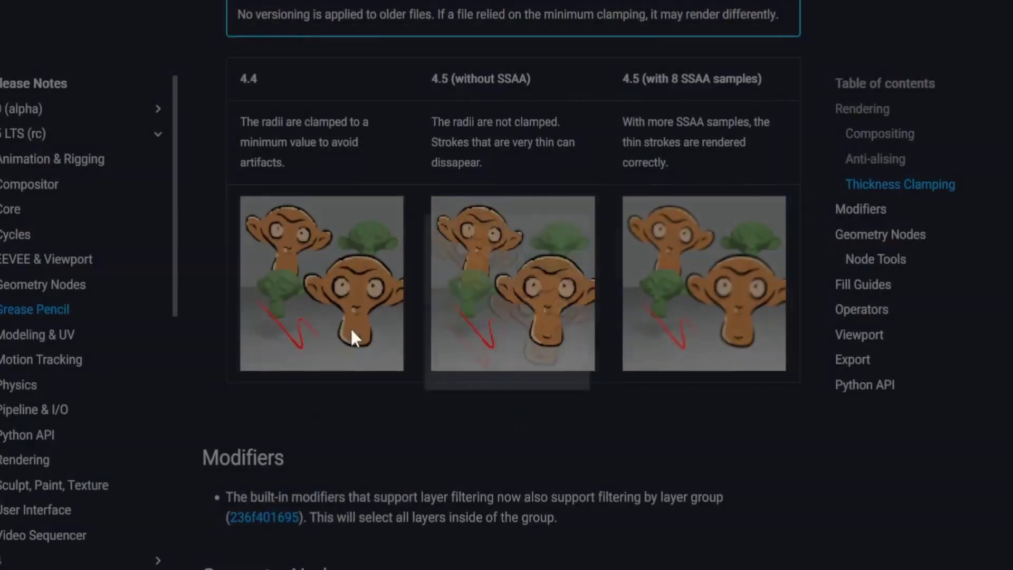
click(354, 337)
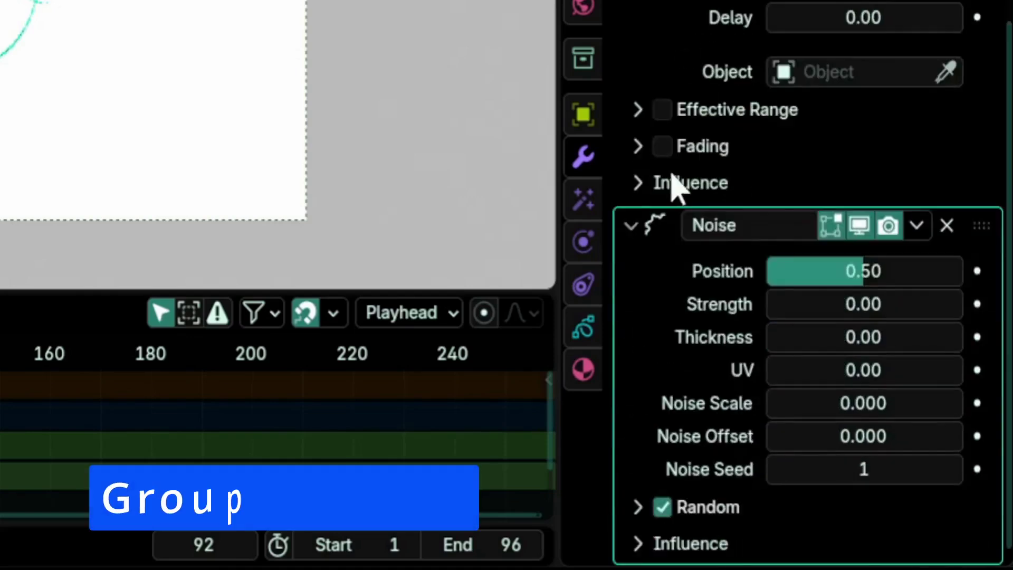
Step: Expand the Noise modifier's Influence panel, leaving the upper modifier filtering single layers
click(669, 184)
scroll(850, 201, down, 2)
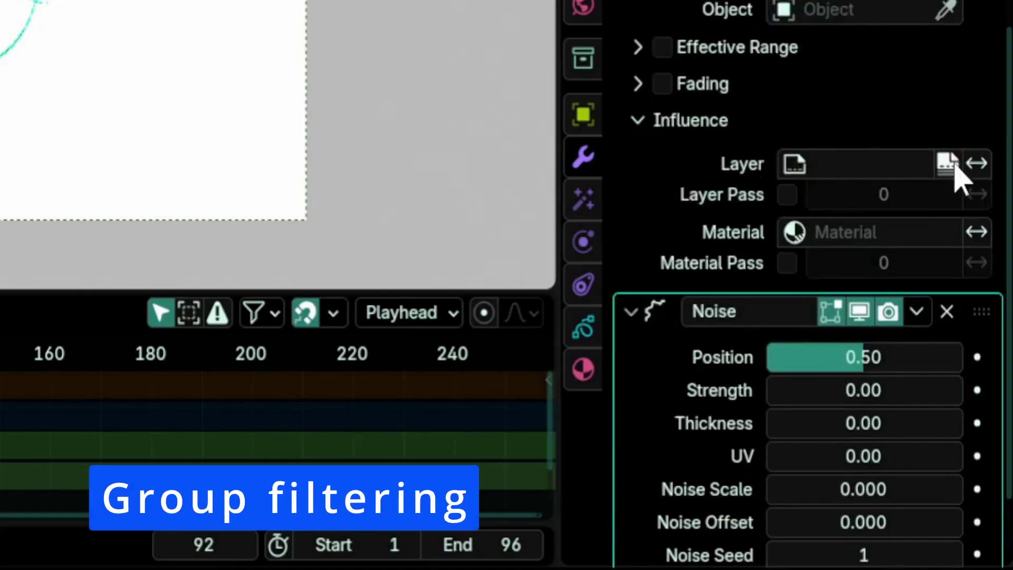
click(948, 164)
scroll(772, 232, down, 3)
click(664, 542)
scroll(691, 369, down, 5)
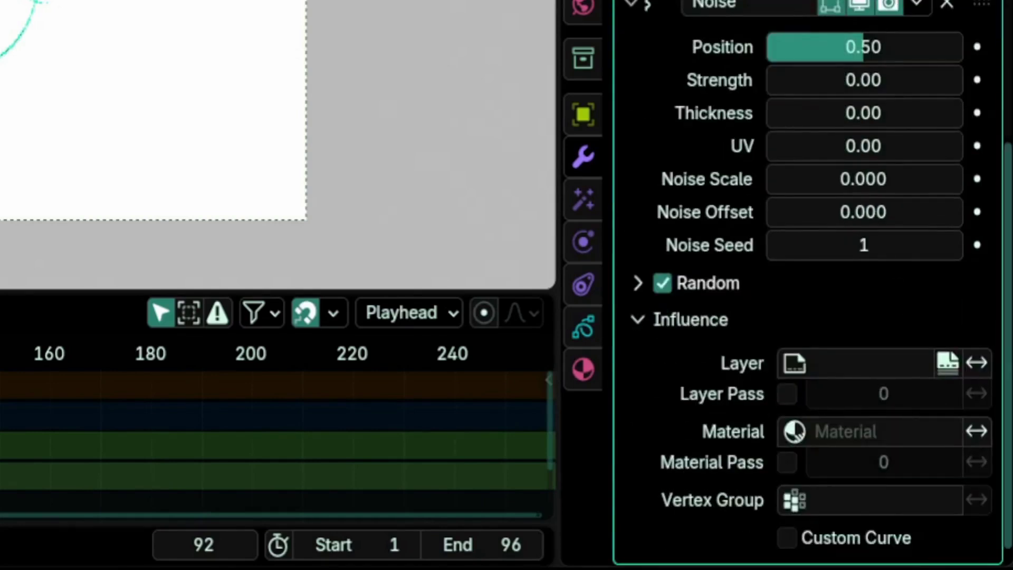
Step: Filter the Noise modifier by layer group and turn on Invert Layer
click(949, 364)
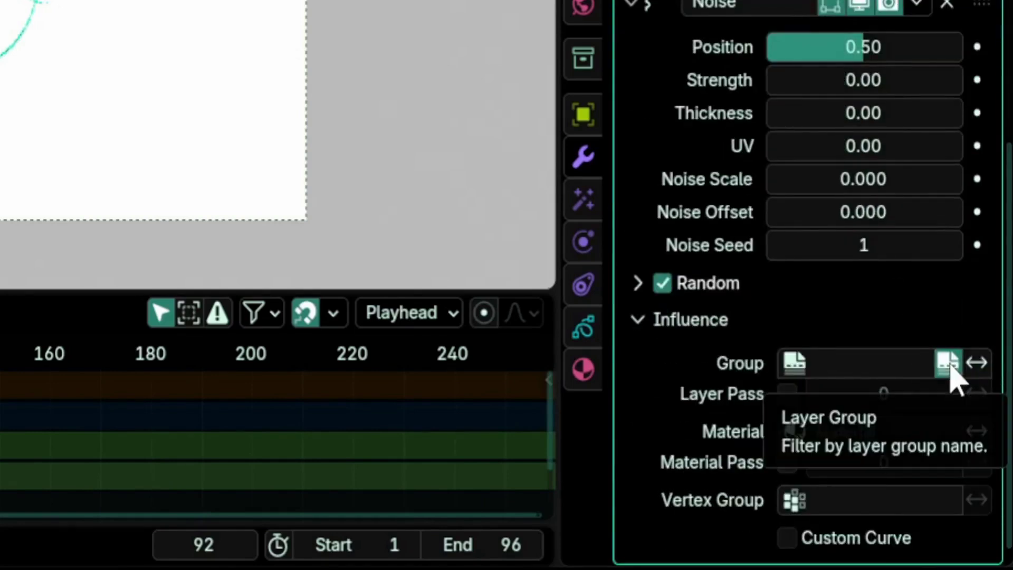
click(948, 364)
click(949, 364)
click(985, 364)
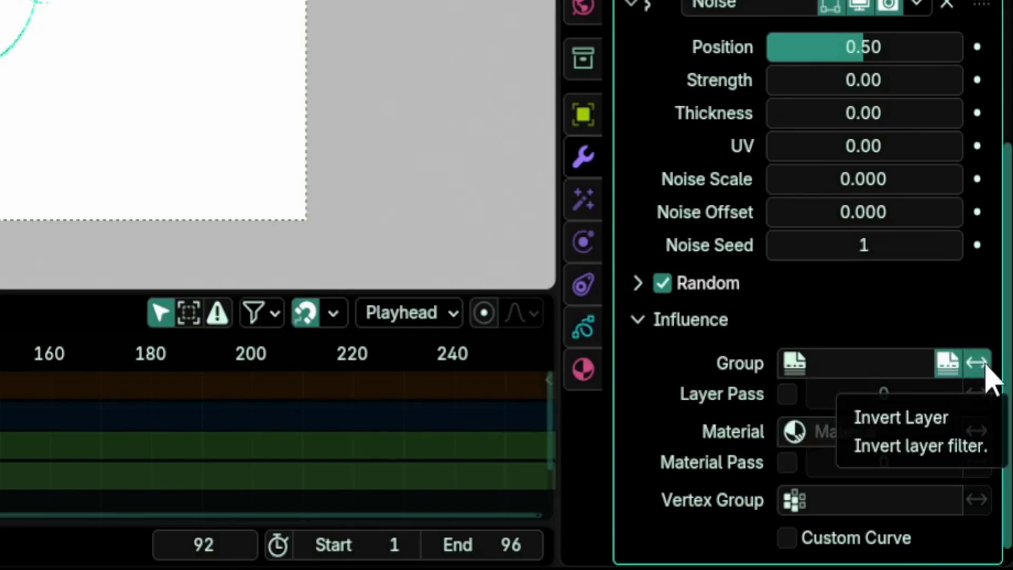
click(985, 364)
click(985, 364)
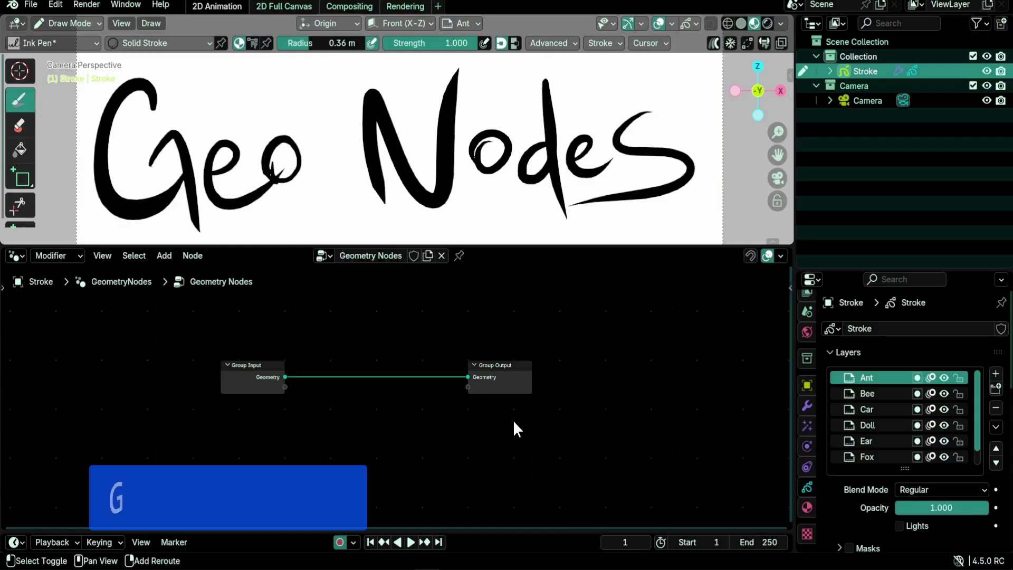
Step: Add a Named Layer Selection node from Grease Pencil > Read, then delete it
key(shift+a)
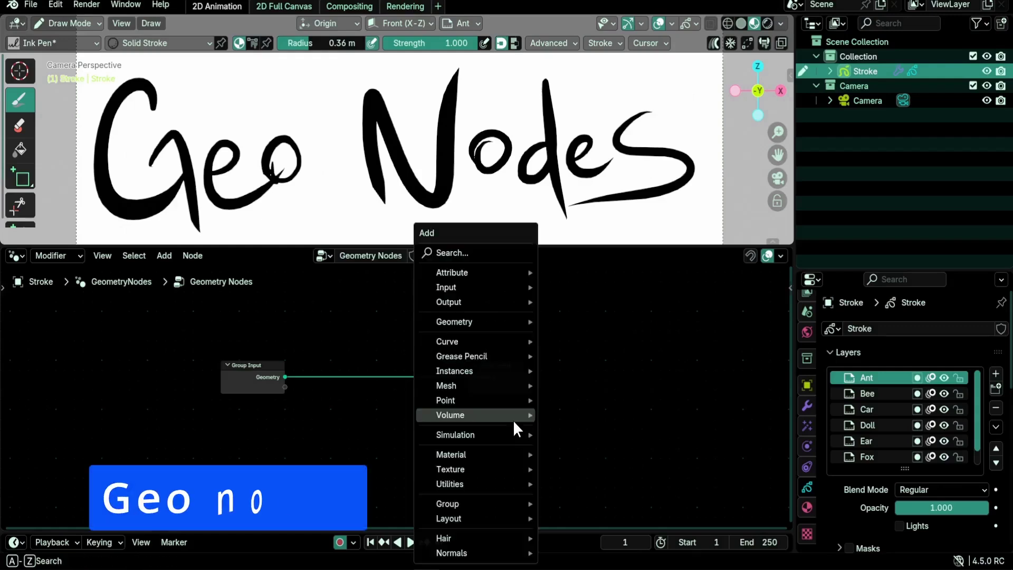
mouse_move(468, 358)
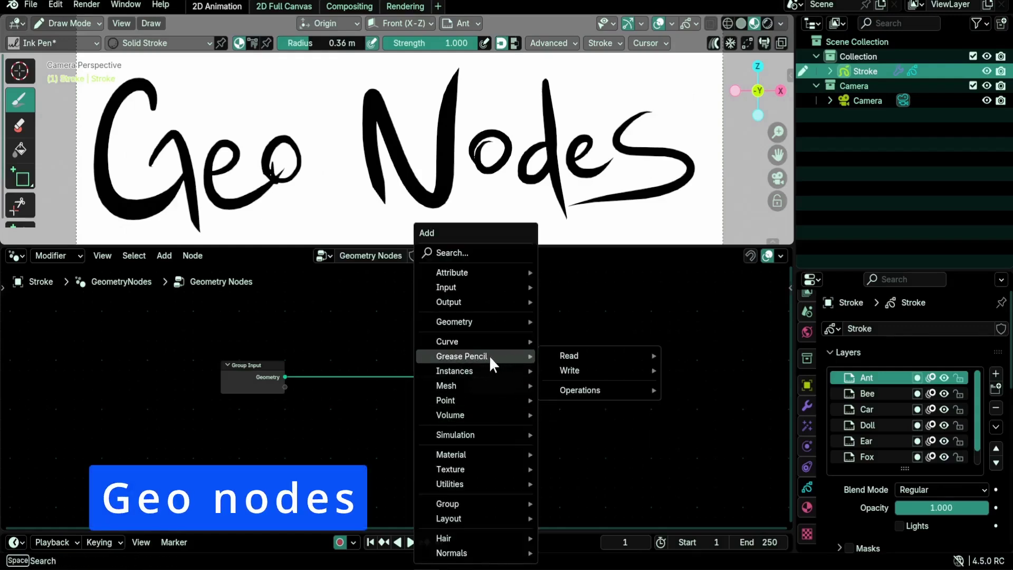
mouse_move(586, 353)
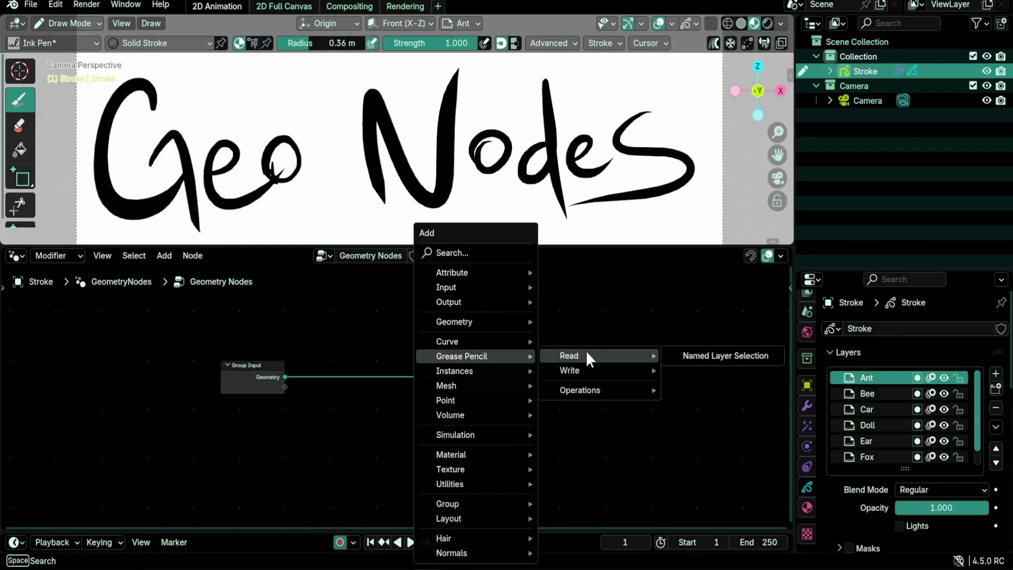
click(691, 351)
click(366, 335)
click(363, 322)
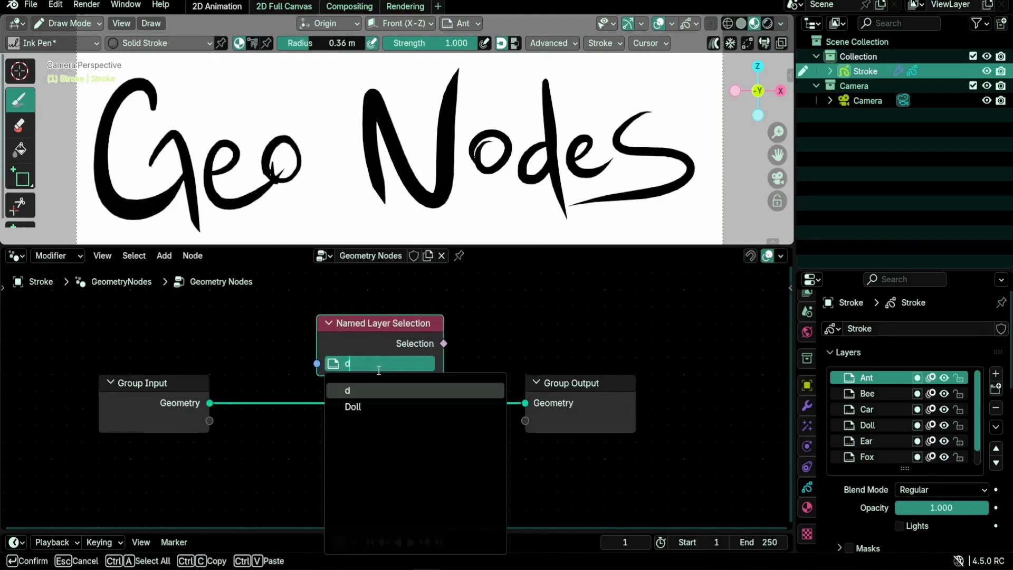
key(Escape)
key(ctrl+x)
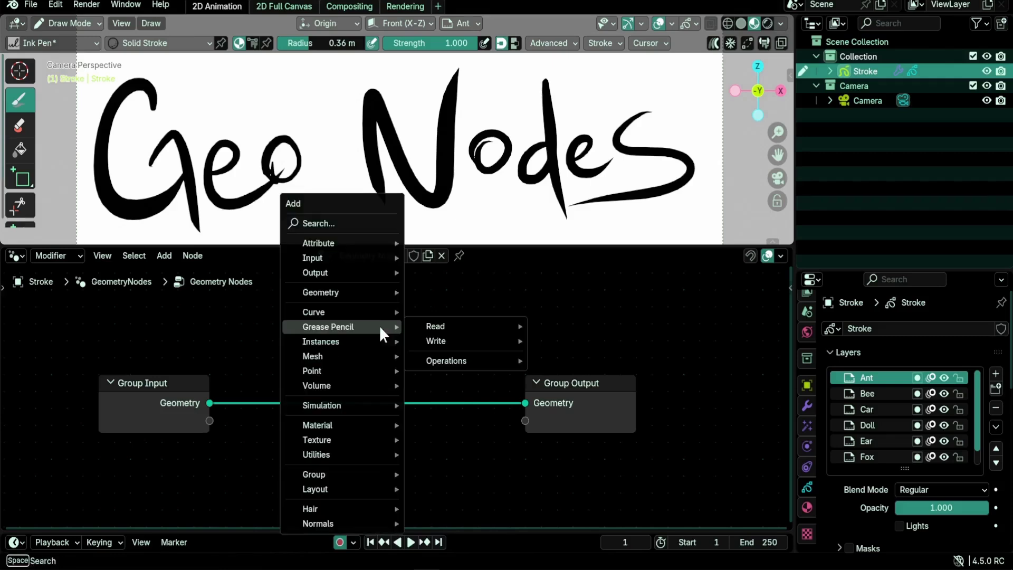
Step: Insert a Set Grease Pencil Depth node on the input-output link, keeping 2D Layers
key(shift+a)
text(set g)
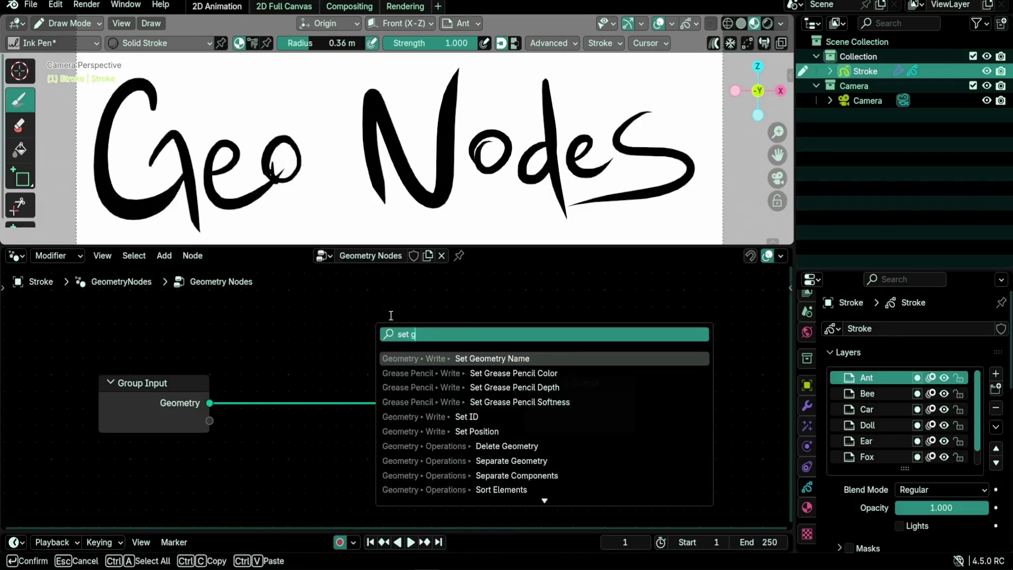
click(420, 389)
click(263, 390)
click(289, 404)
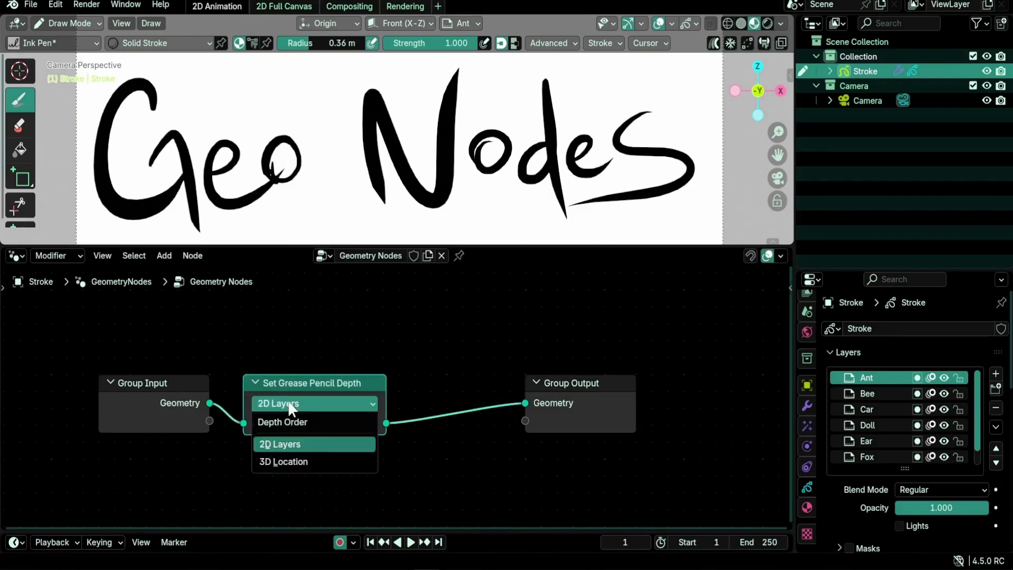
click(295, 443)
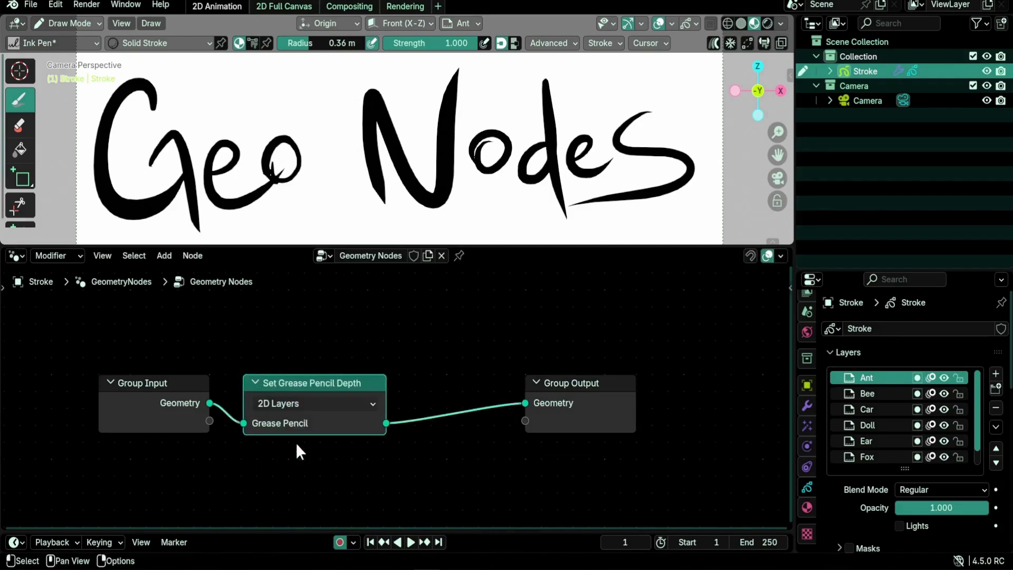
Step: Insert a Set Grease Pencil Color node before the output and set the stroke colour to coral pink
key(shift+a)
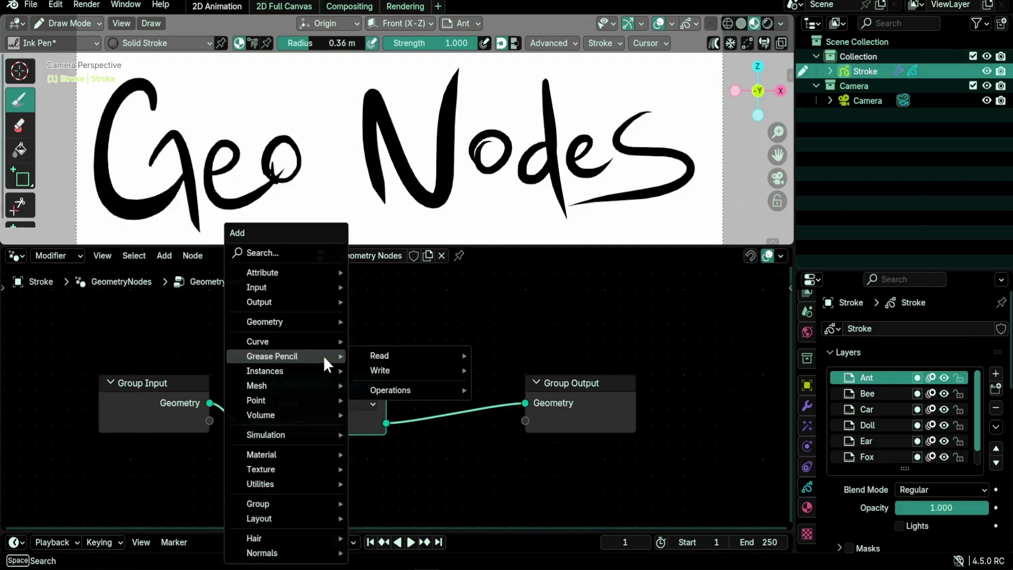
text(set g)
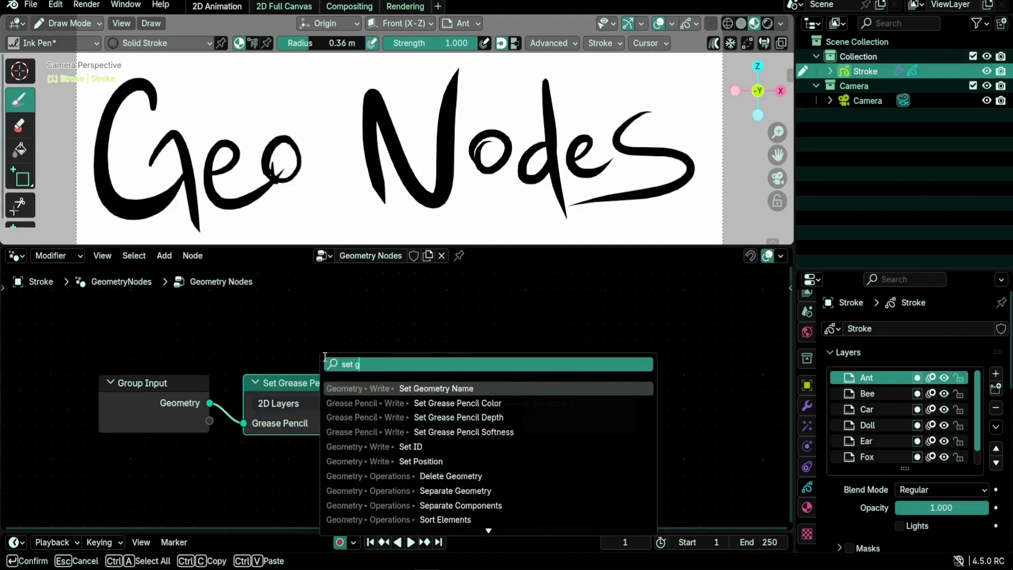
click(458, 402)
click(443, 449)
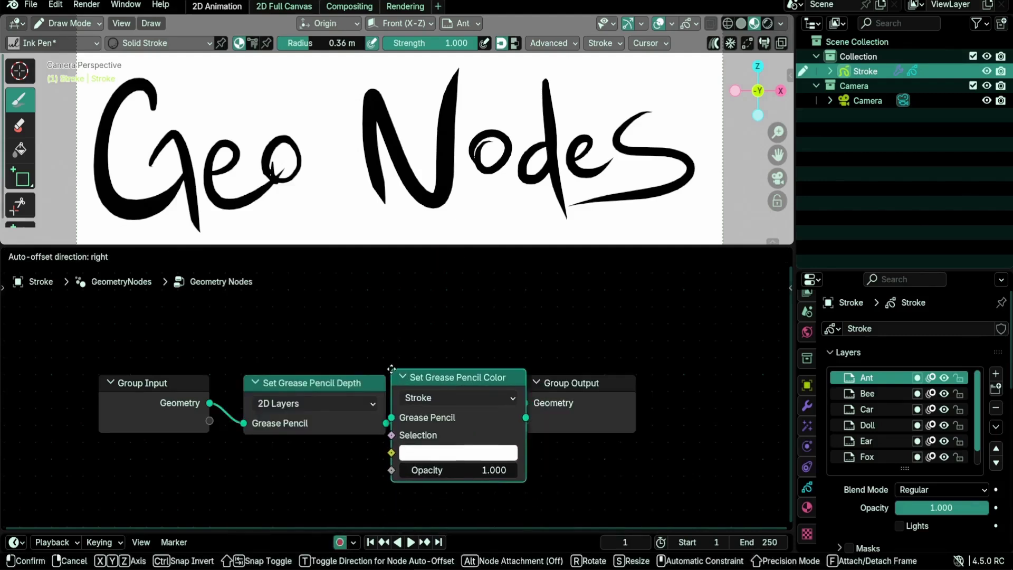
click(453, 453)
mouse_move(498, 253)
mouse_down()
mouse_move(508, 280)
mouse_move(469, 260)
mouse_move(536, 234)
mouse_move(515, 286)
mouse_move(488, 286)
mouse_up()
Step: Add a Set Grease Pencil Softness node after the colour node and raise Softness to 0.200
key(shift+a)
text(set g)
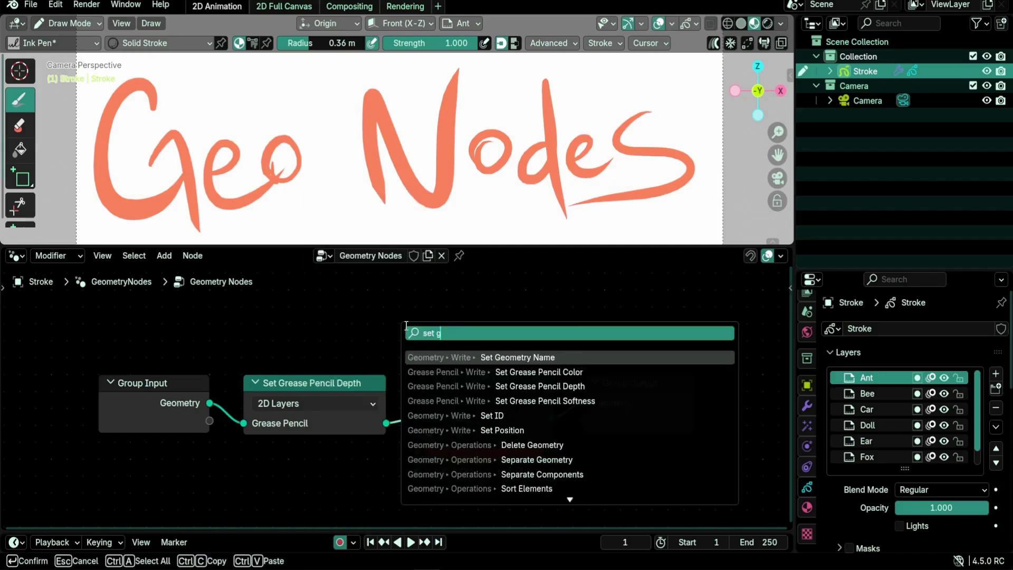
click(509, 400)
click(571, 371)
middle_drag(571, 371, 361, 301)
scroll(385, 112, up, 5)
drag(388, 407, 436, 408)
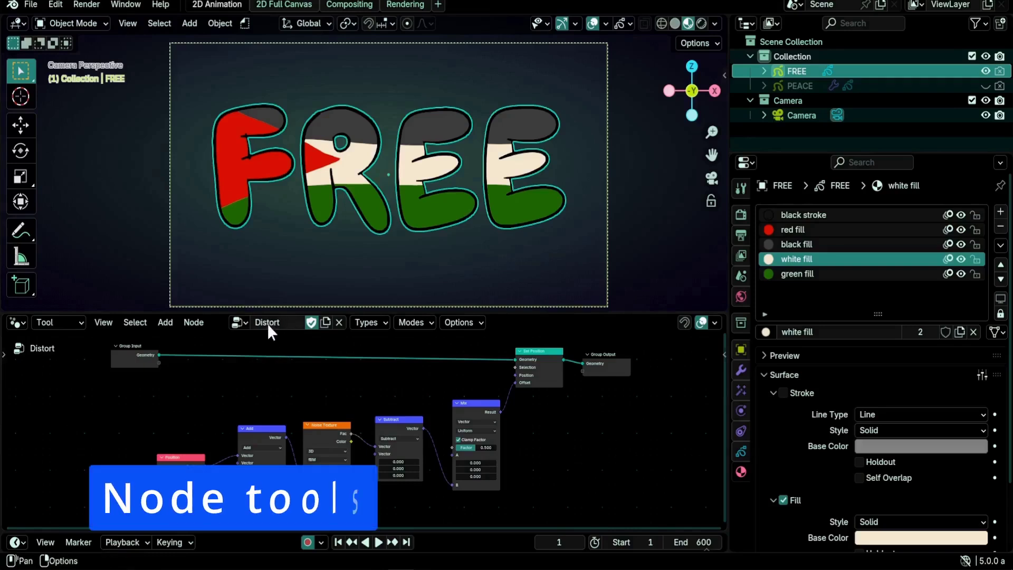
Step: Run Distort on FREE, then create a 'Custom tools' asset catalog and move Distort into it
click(246, 25)
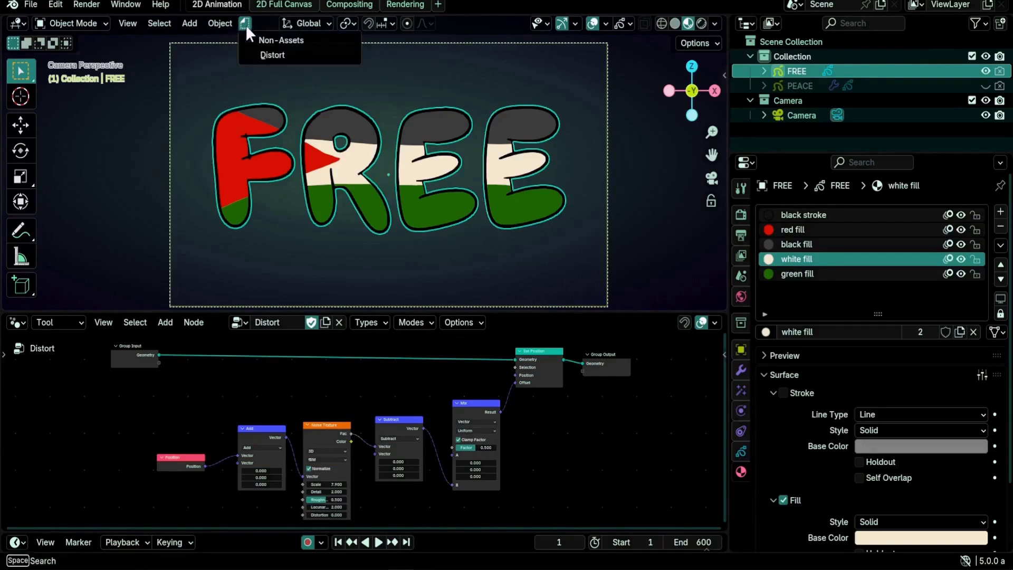
click(288, 54)
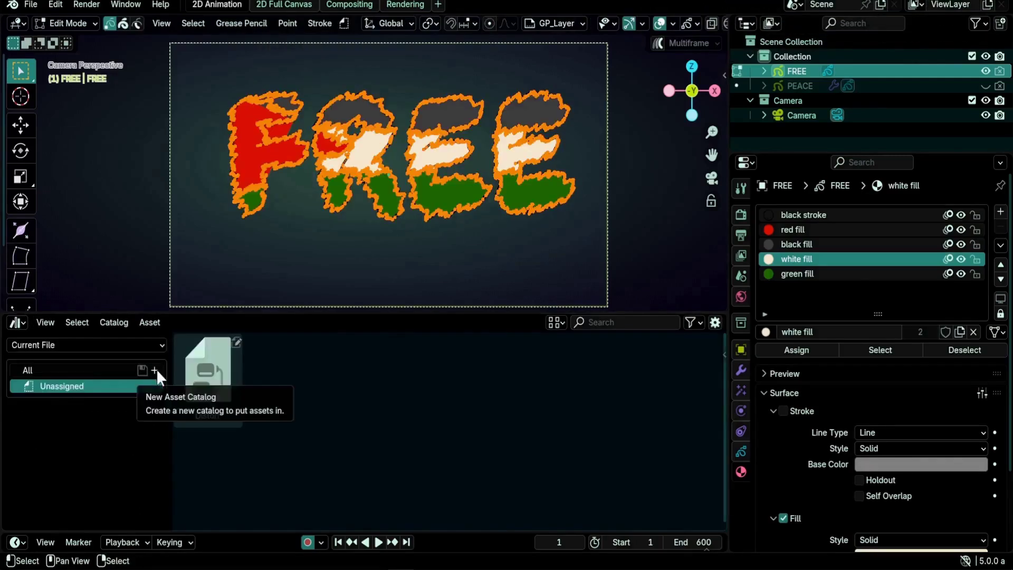
click(154, 370)
double_click(54, 386)
text(Custom tools)
click(55, 407)
drag(211, 372, 75, 385)
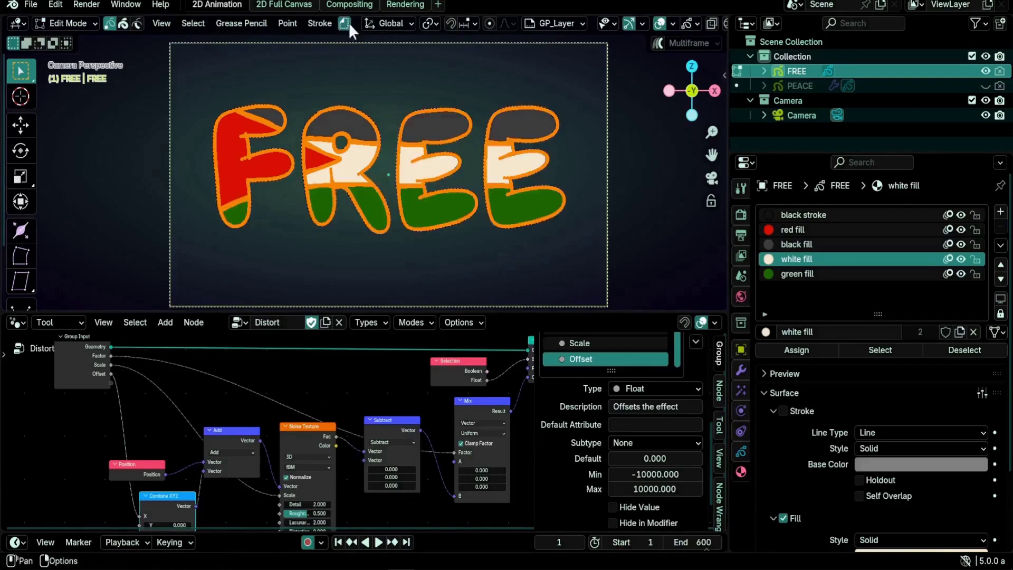
Step: Apply Custom tools > Distort to the FREE letters, raising Offset and lowering Scale
click(344, 24)
click(371, 59)
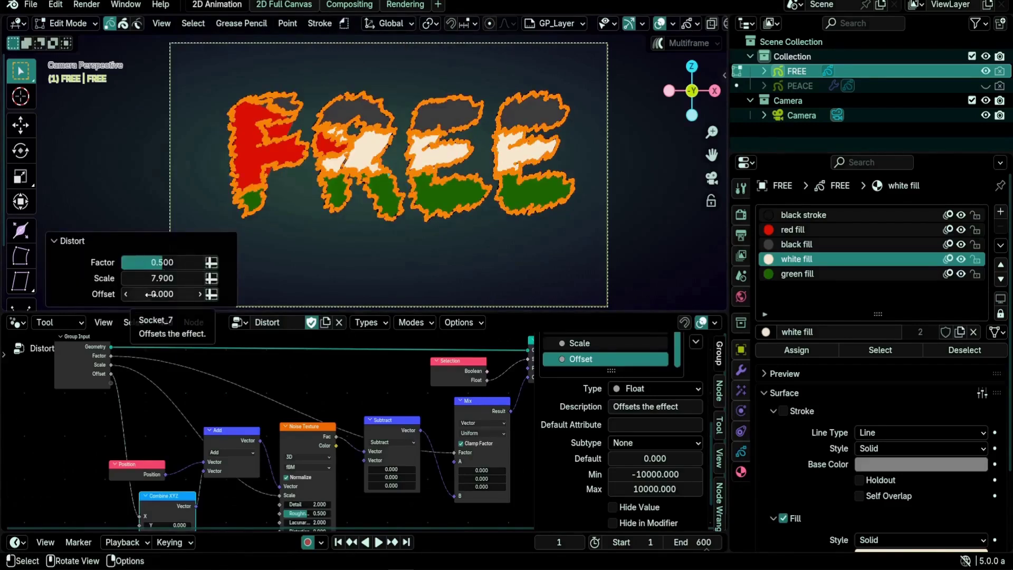
drag(150, 294, 190, 262)
Step: Fit the Distort node graph in view and show its supported data types list
key(n)
key(Home)
middle_drag(394, 407, 474, 408)
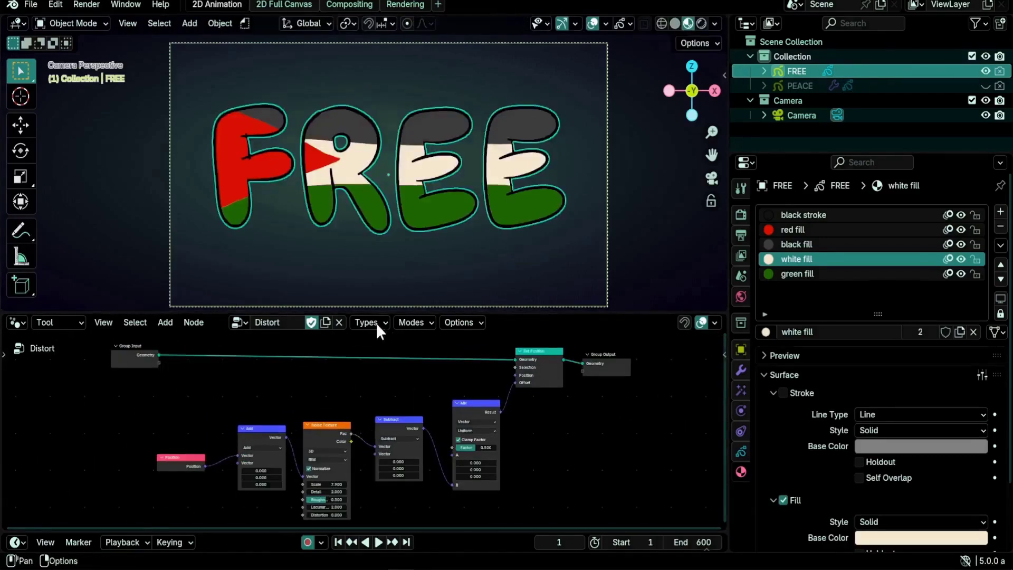
click(372, 322)
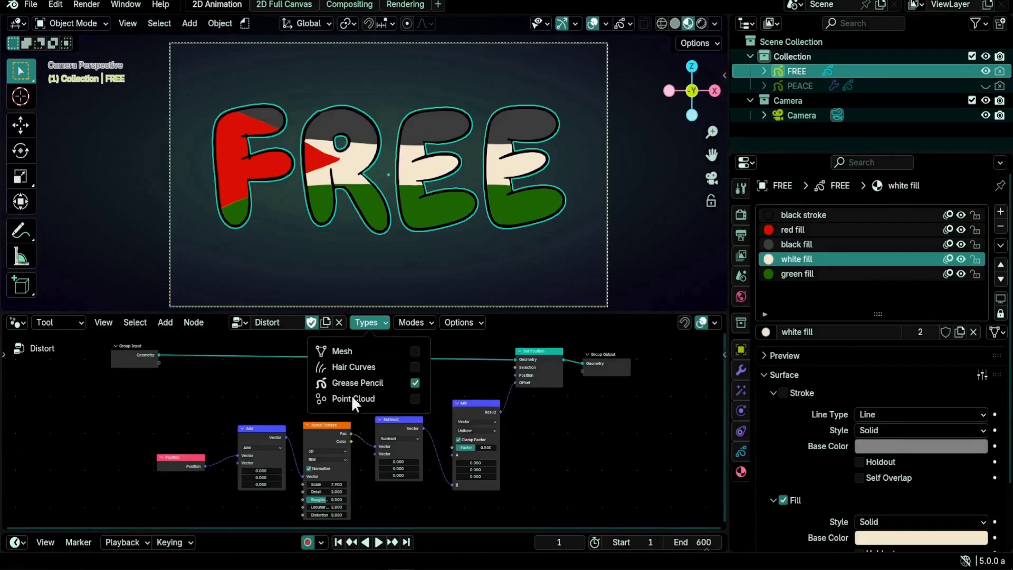
mouse_move(412, 327)
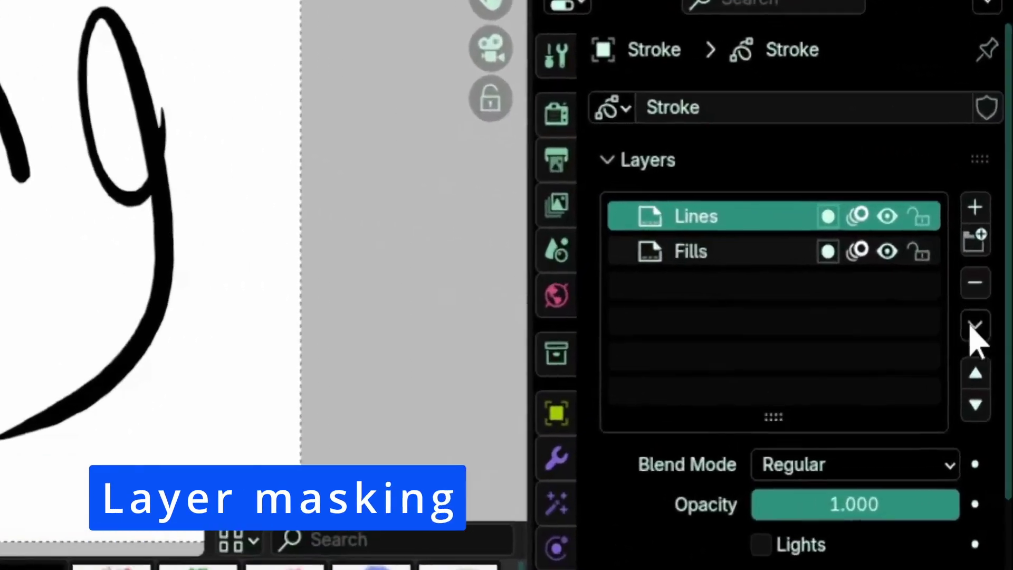
Step: Show the layer specials menu with Mask with Layer Above/Below, from both the Layers panel and timeline
click(985, 314)
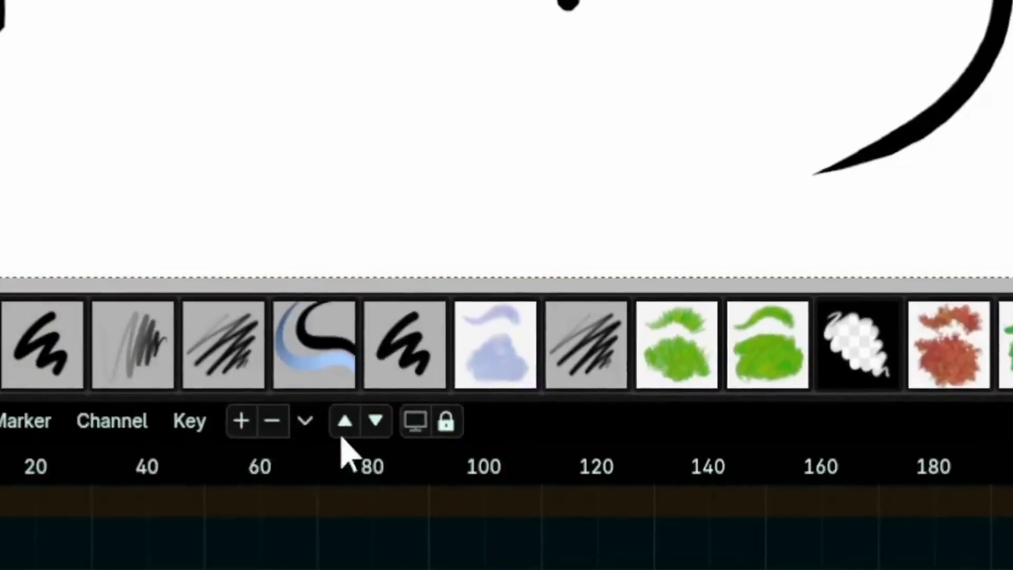
click(306, 421)
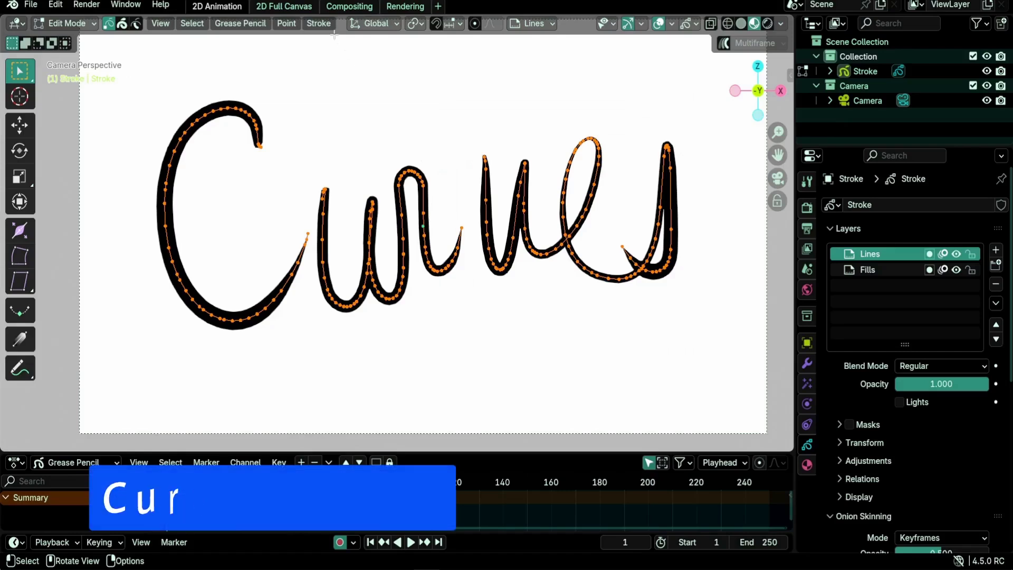
Step: Convert the Curves strokes to Bézier with a 0.006 m threshold, then nudge a point of the C
click(319, 23)
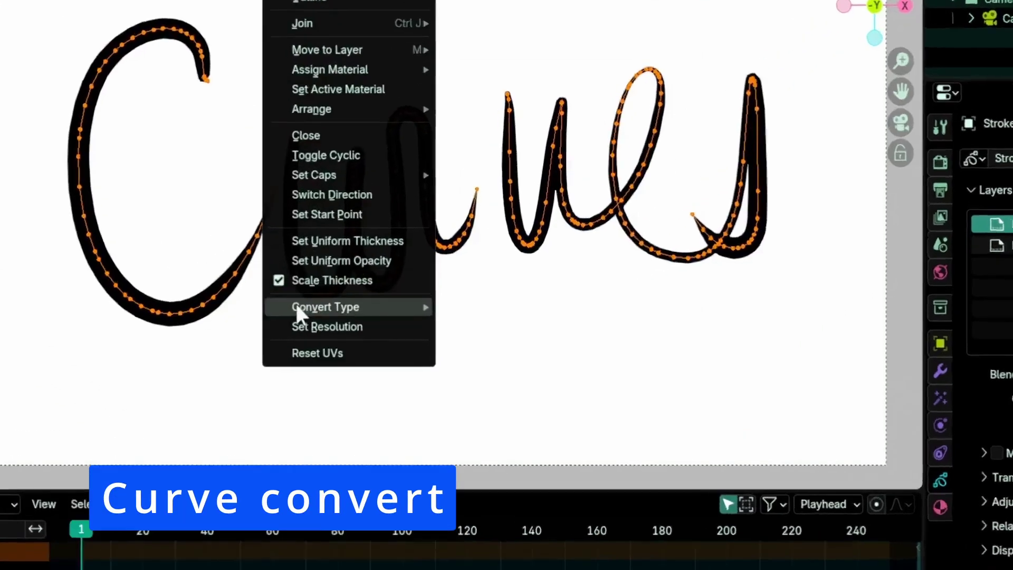
mouse_move(330, 321)
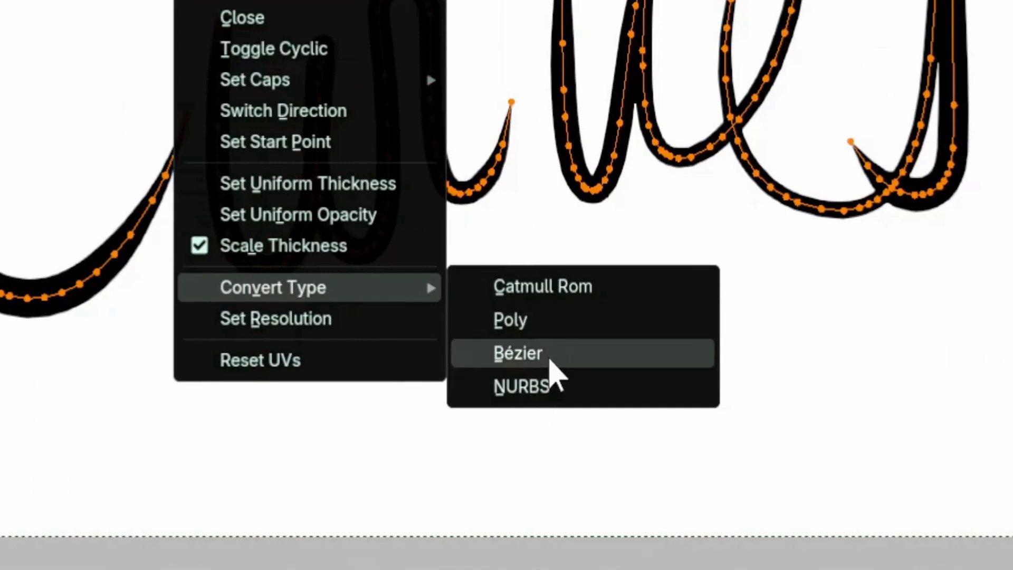
click(548, 361)
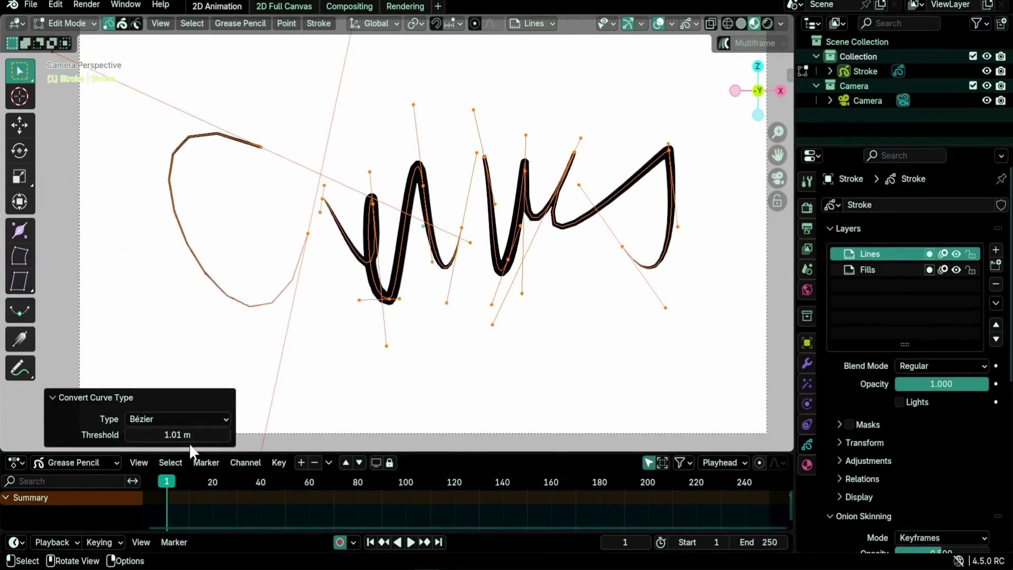
mouse_move(178, 435)
mouse_down()
mouse_move(127, 434)
mouse_move(230, 434)
mouse_up()
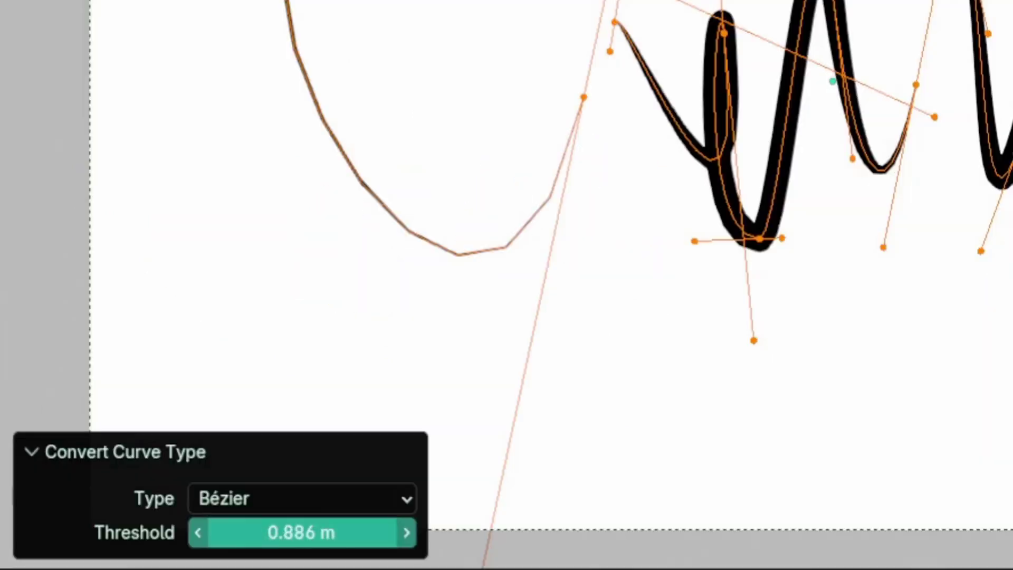
drag(301, 532, 200, 533)
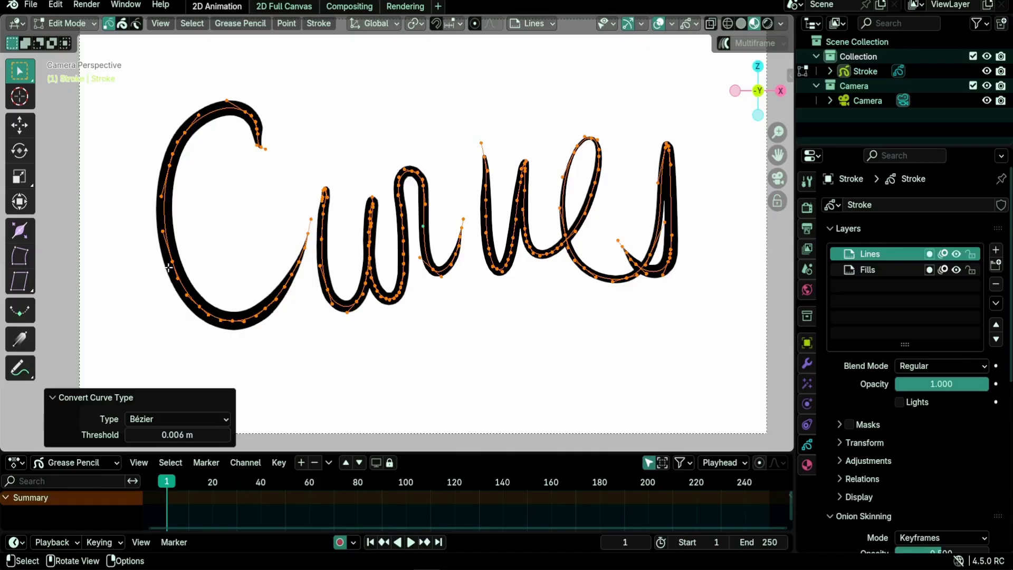
click(169, 265)
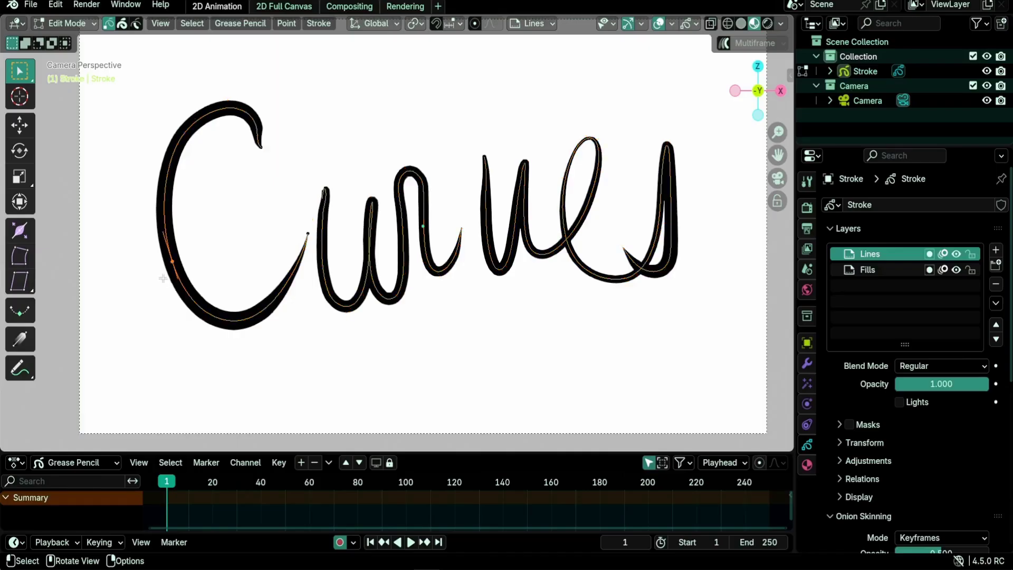
mouse_move(164, 281)
mouse_down()
mouse_move(134, 292)
mouse_move(166, 267)
mouse_up()
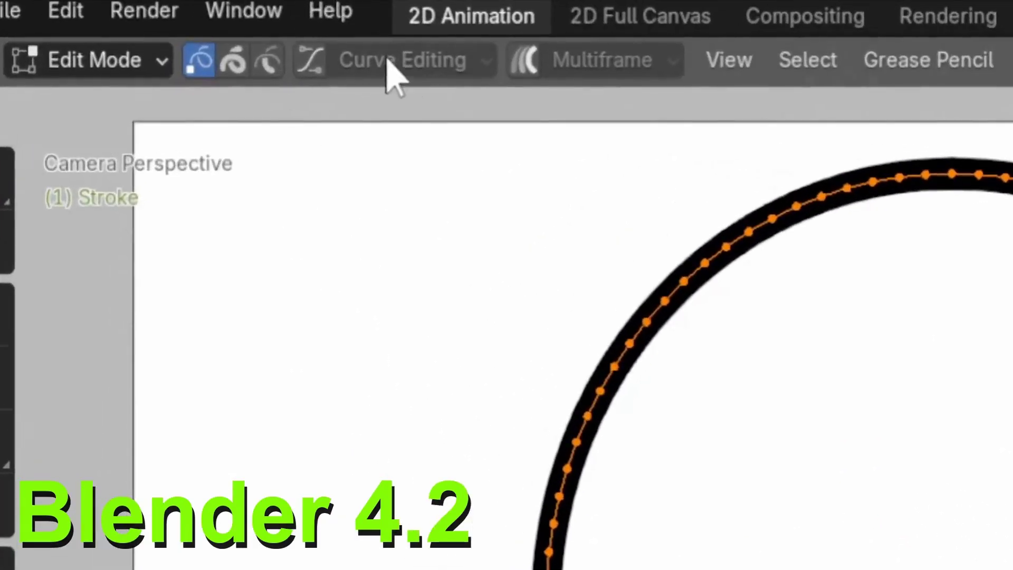
Step: Enable curve editing and drag the circle's points and Bézier handles into a bean shape
click(315, 65)
click(393, 56)
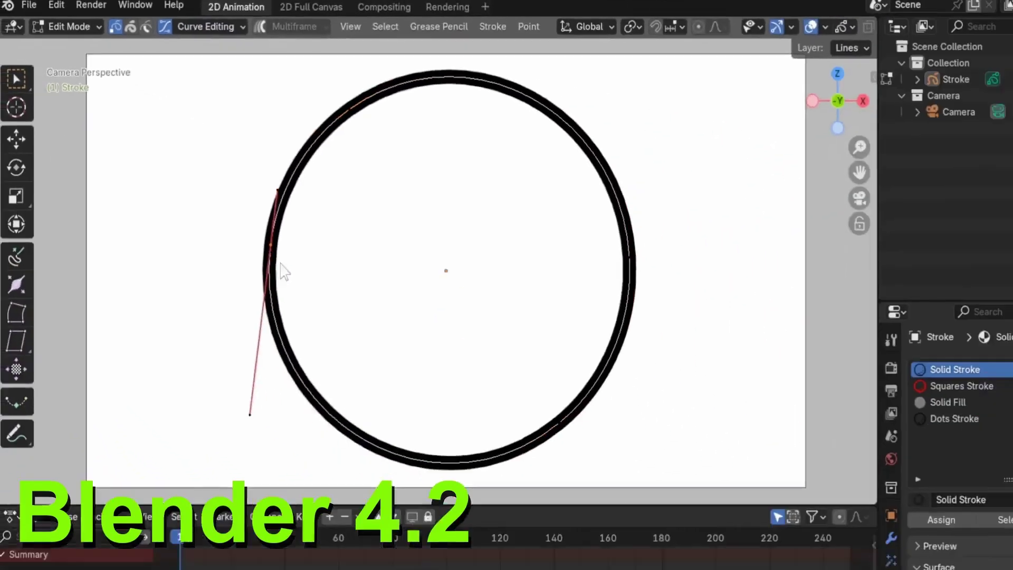
mouse_move(283, 271)
mouse_down()
mouse_move(242, 267)
mouse_move(336, 227)
mouse_move(423, 253)
mouse_move(616, 238)
mouse_move(436, 441)
mouse_move(390, 450)
mouse_up()
drag(165, 350, 176, 363)
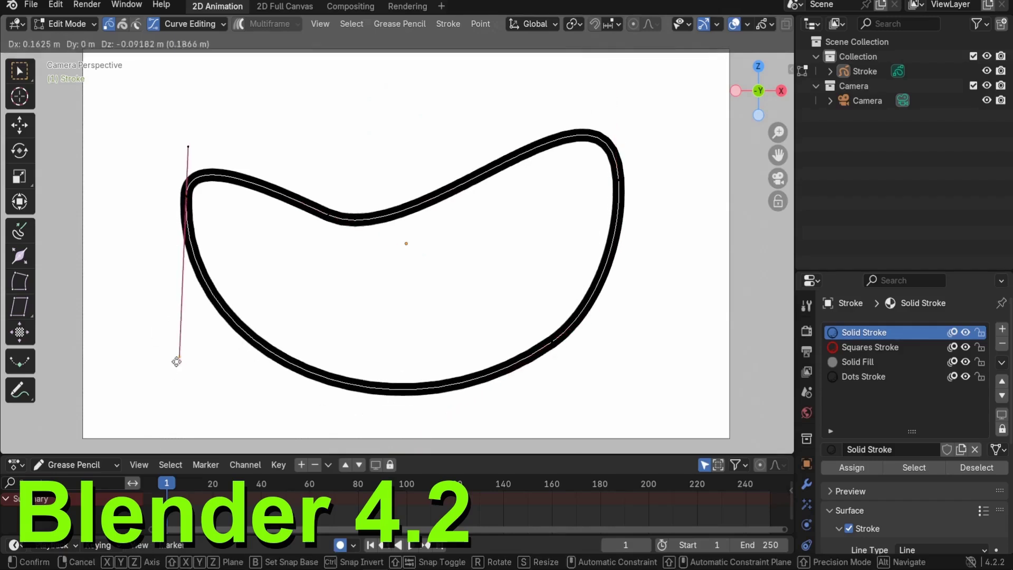
right_click(552, 347)
click(317, 389)
drag(317, 403, 414, 410)
Step: Finish reshaping the curve by moving its left, right and bottom points and handles
click(450, 436)
drag(182, 196, 182, 129)
drag(331, 221, 490, 228)
click(633, 221)
drag(633, 222, 617, 182)
drag(370, 240, 356, 260)
drag(180, 235, 196, 272)
drag(270, 381, 407, 414)
drag(407, 413, 409, 415)
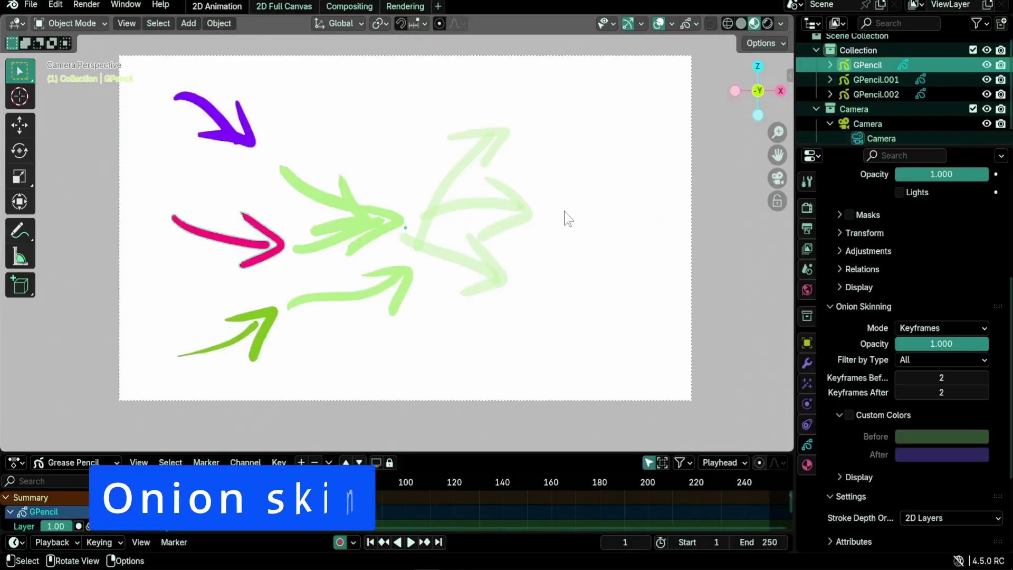
Step: Step between arrow frames and enable onion skinning for the active object only
key(Right)
key(Right)
key(Right)
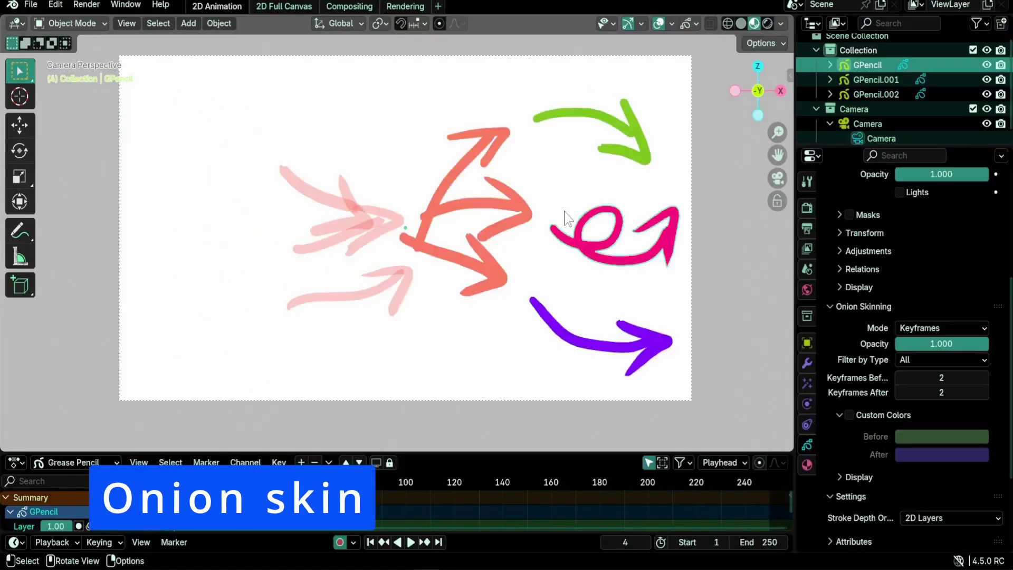
key(Left)
key(Left)
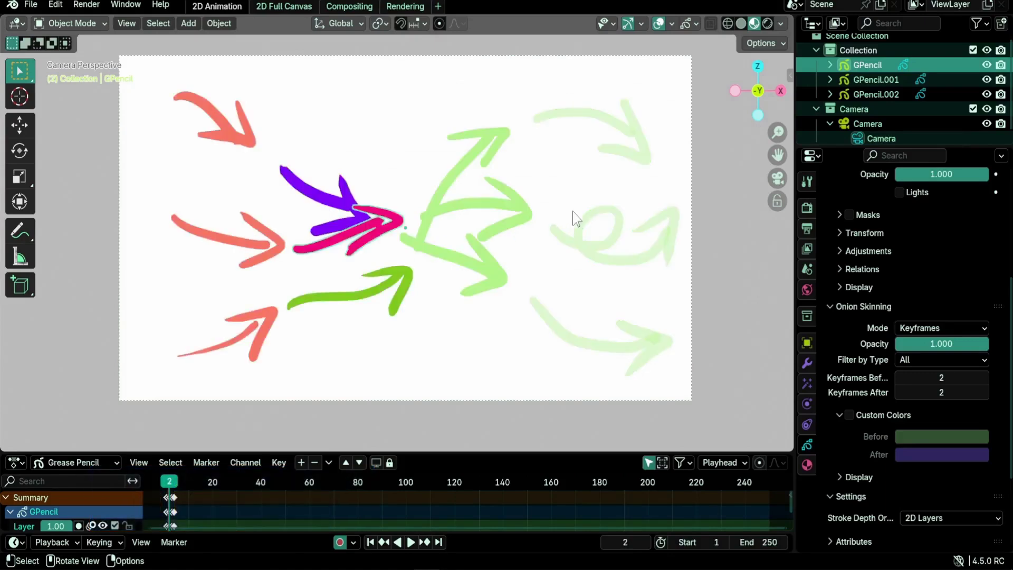
click(696, 23)
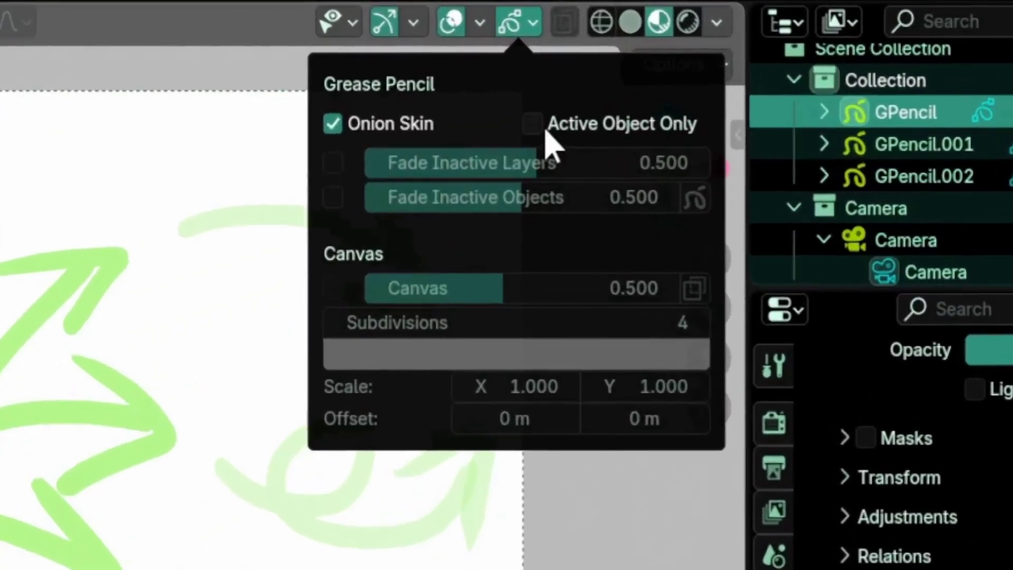
click(545, 132)
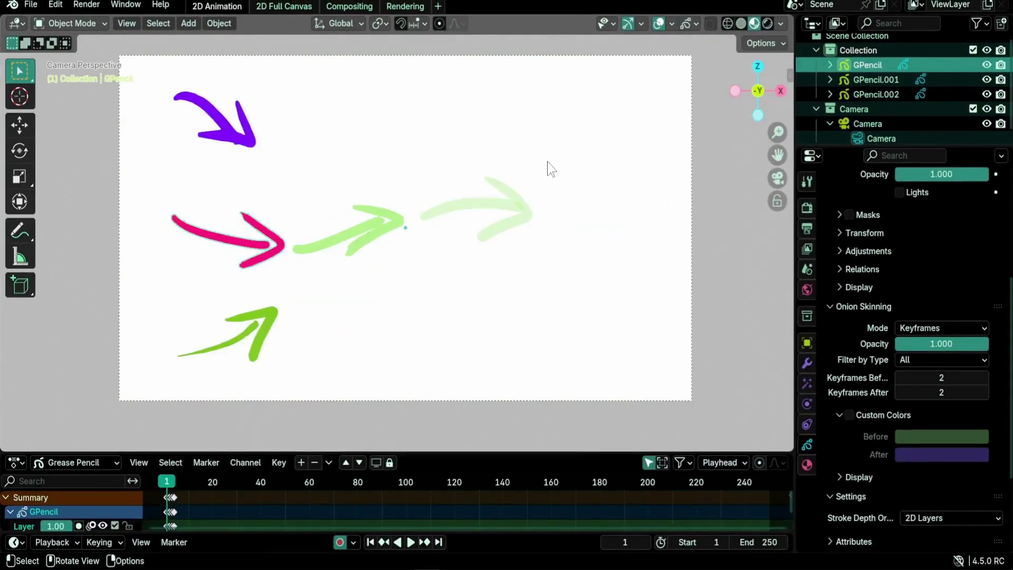
Step: At frame 3, switch the active object between GPencil.001 and GPencil.002 to compare onion ghosts
key(Right)
key(Right)
key(Right)
key(Left)
key(Left)
key(Right)
click(860, 80)
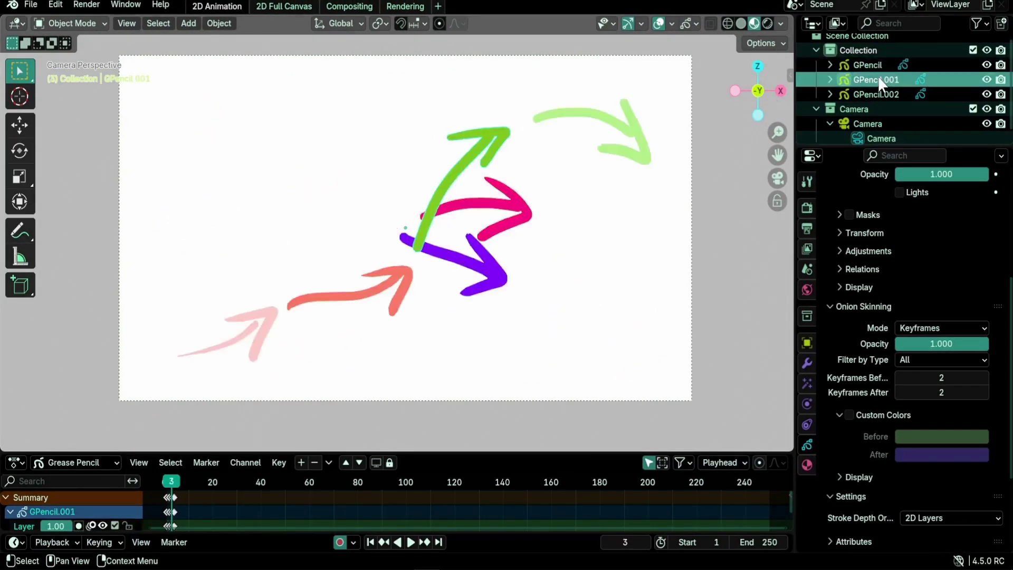
click(877, 93)
click(875, 79)
Step: Highlight the animated SVG export pull request title and scroll to the Fire and Explosion examples
click(873, 64)
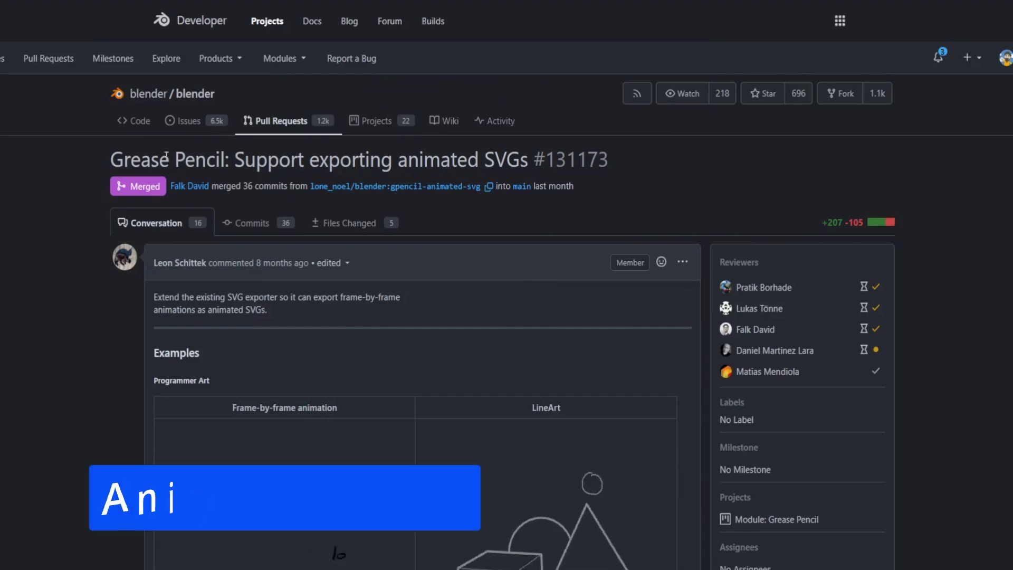
drag(109, 159, 501, 158)
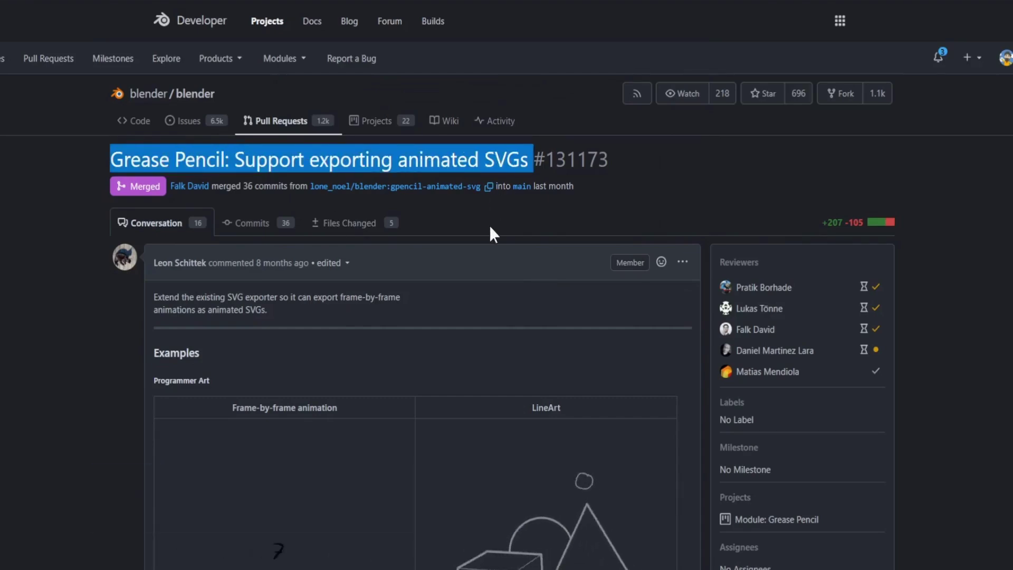
scroll(489, 229, down, 4)
scroll(490, 226, down, 4)
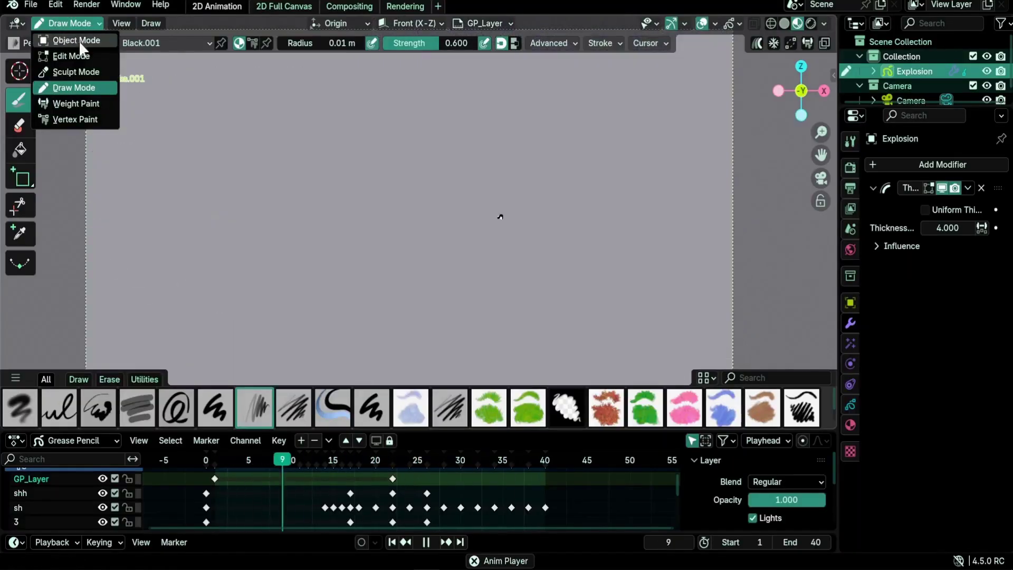
Step: In Object Mode, start Grease Pencil as SVG export, keep Object on Active and review Frame choices
click(74, 40)
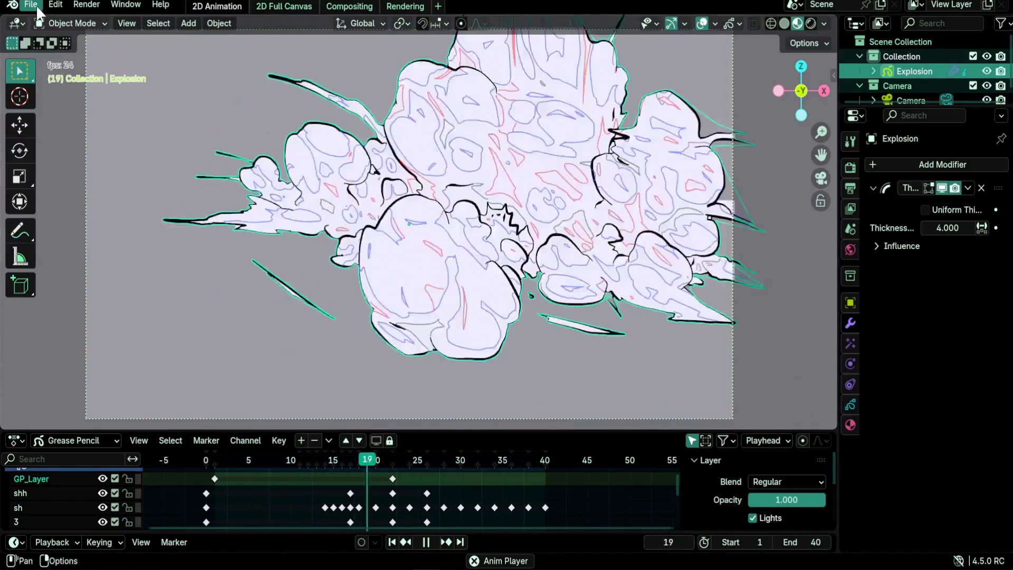
click(35, 7)
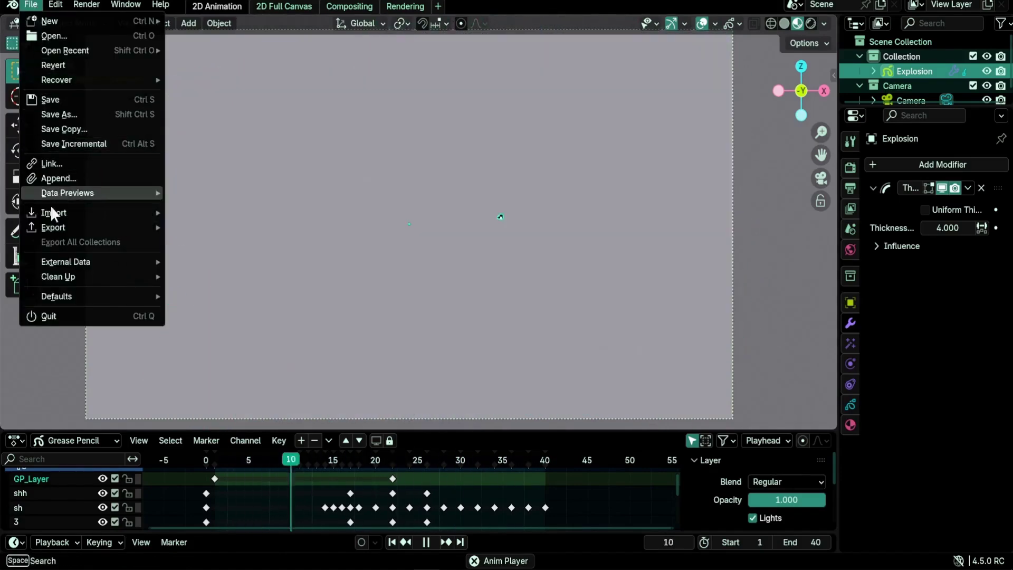
mouse_move(74, 228)
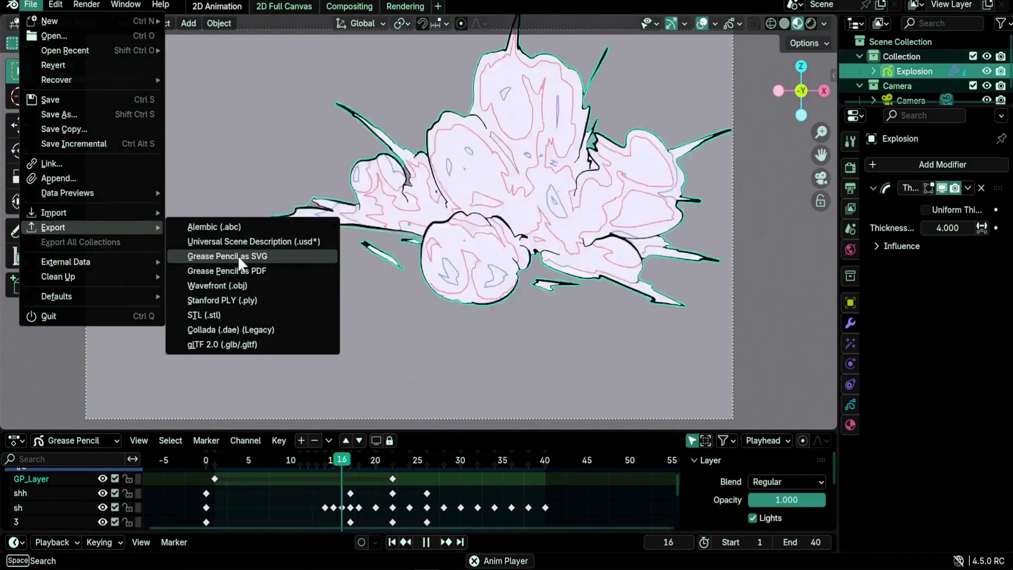
click(237, 256)
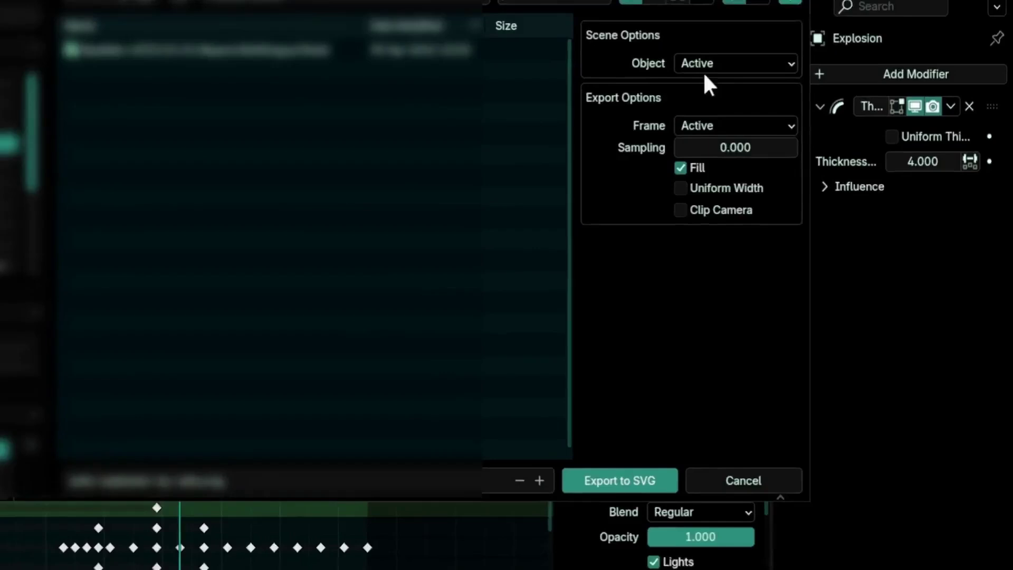
click(706, 66)
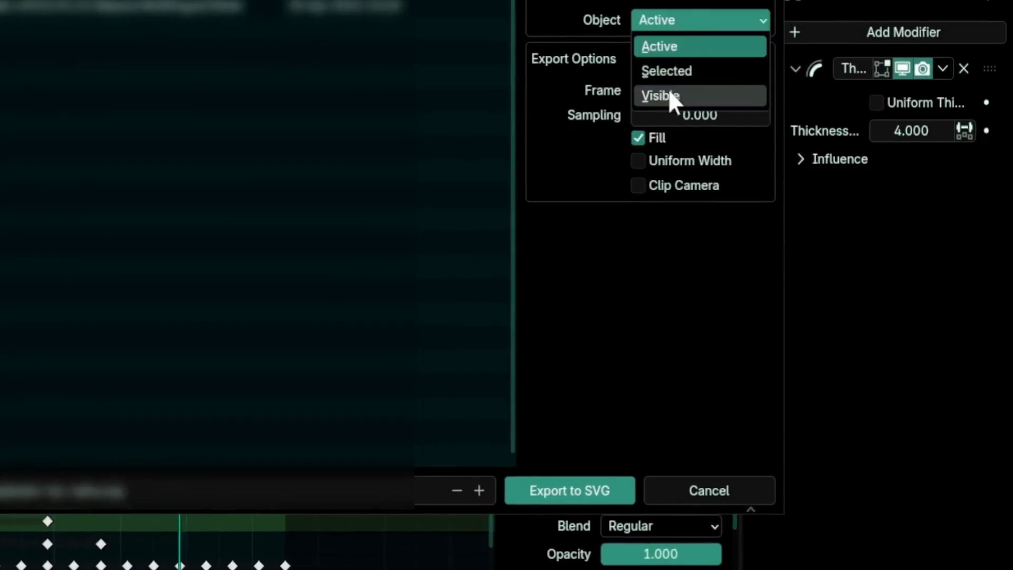
click(675, 21)
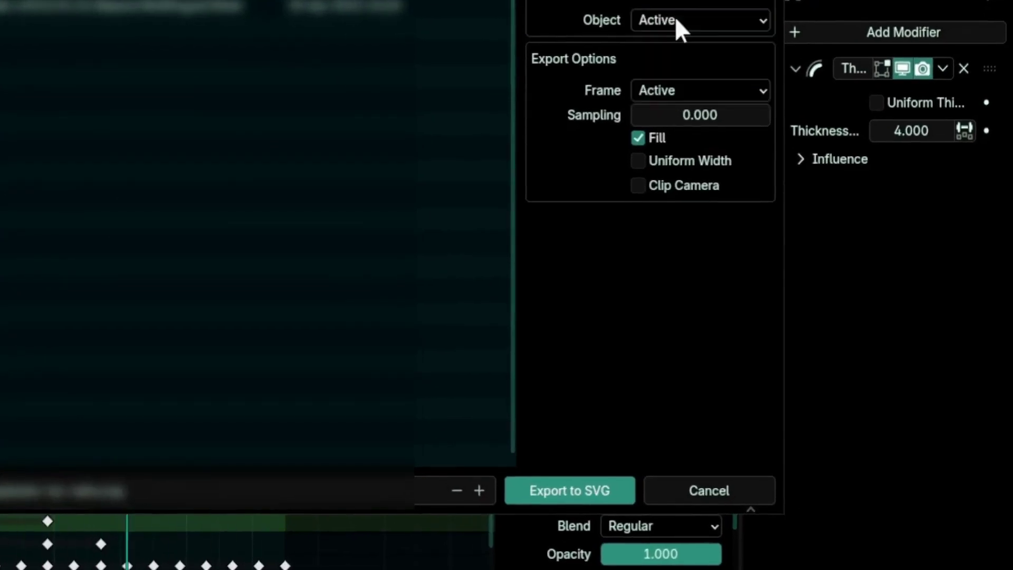
click(674, 90)
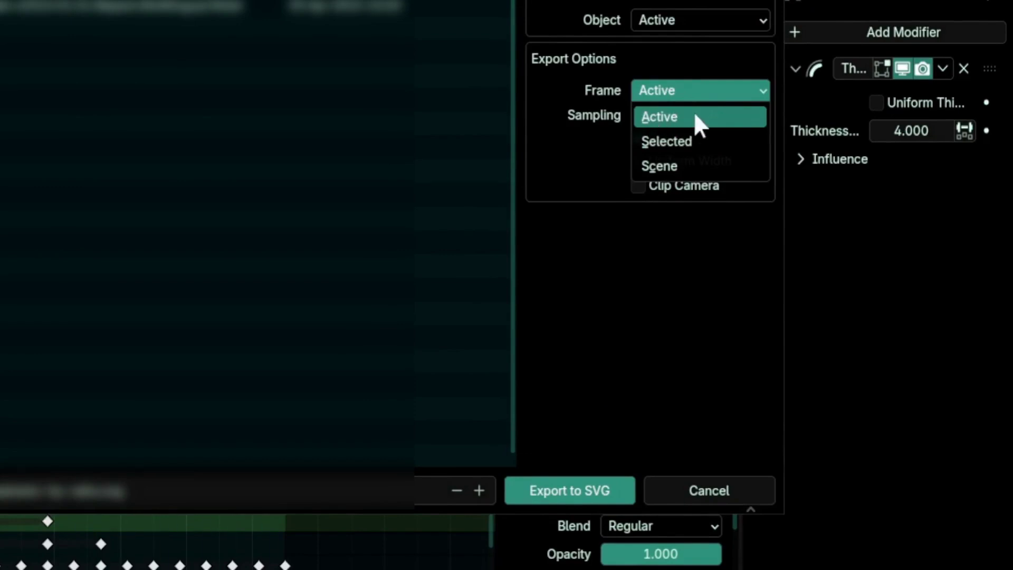